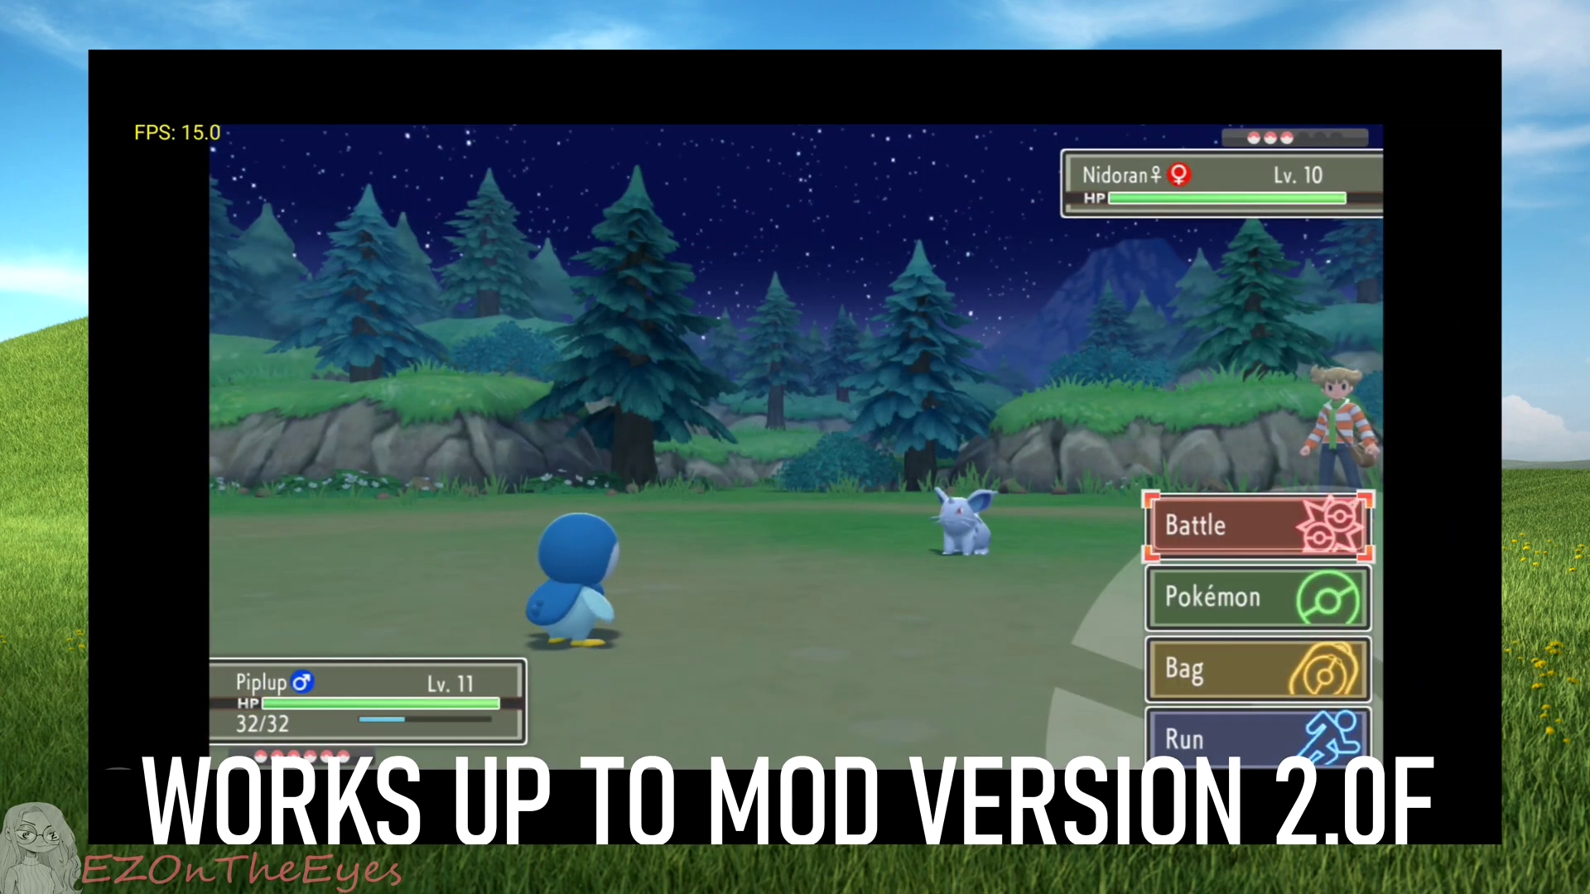
key(Return)
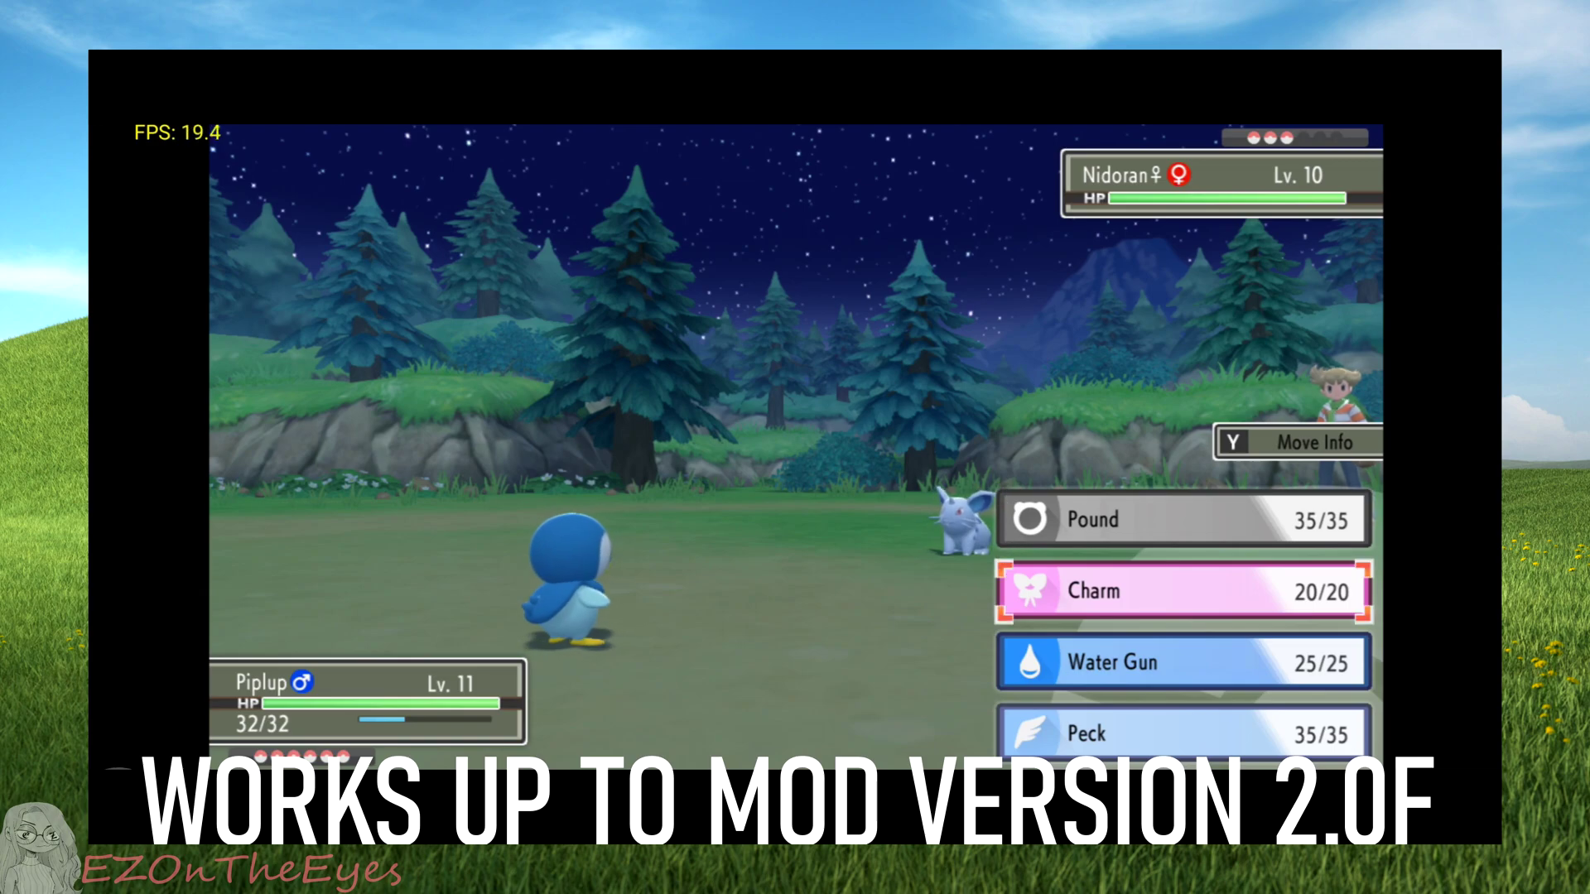
key(Down)
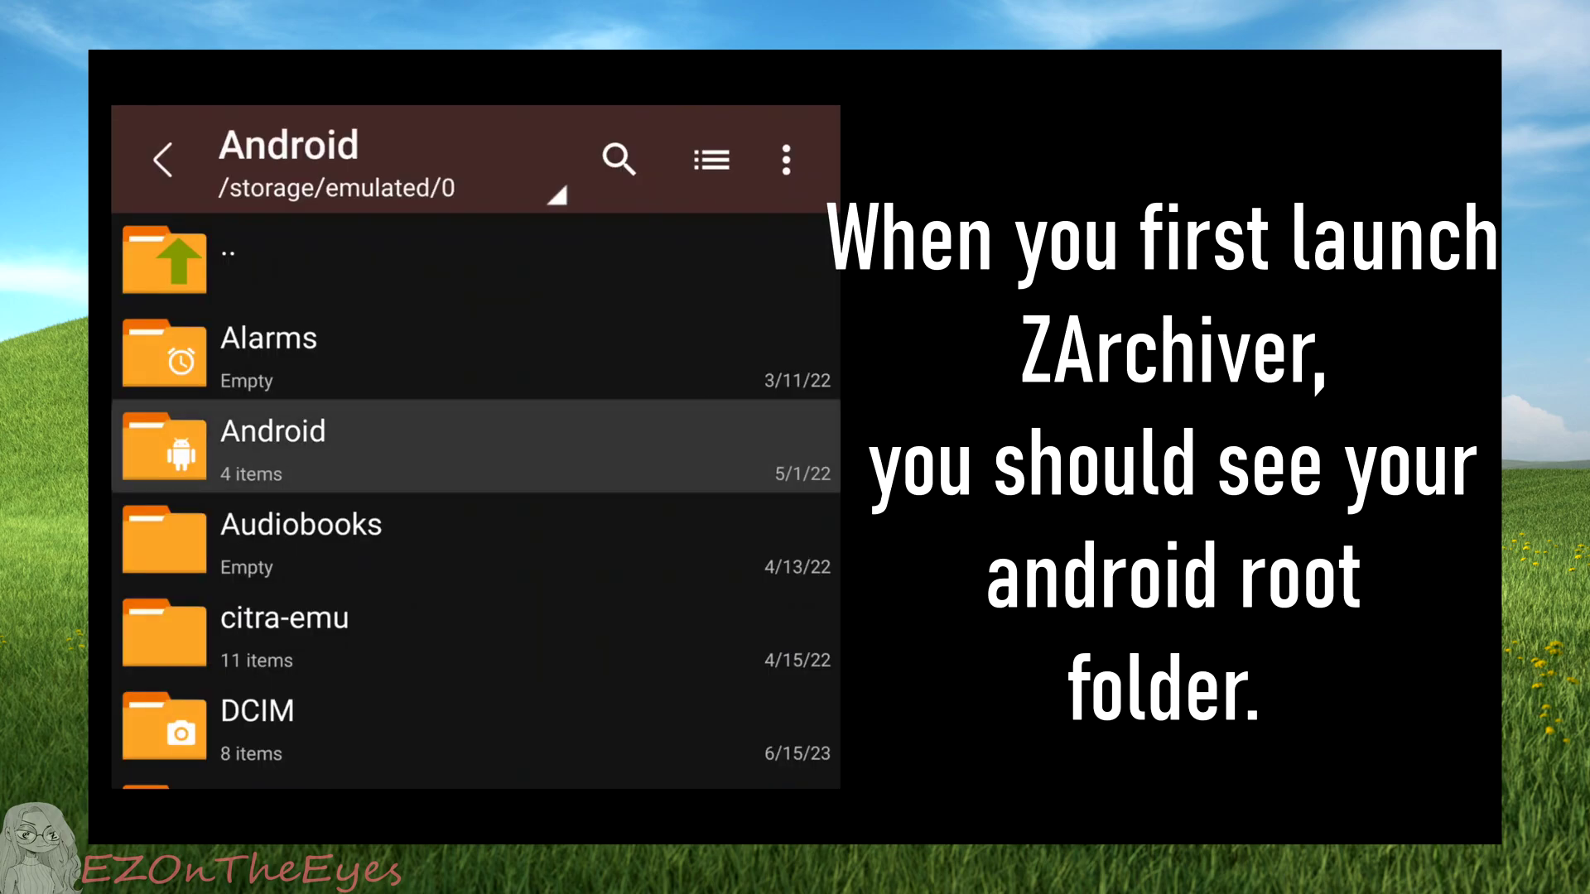
In ZArchiver, open the files folder inside Android/data/org.yuzu.yuzu_emu
click(273, 351)
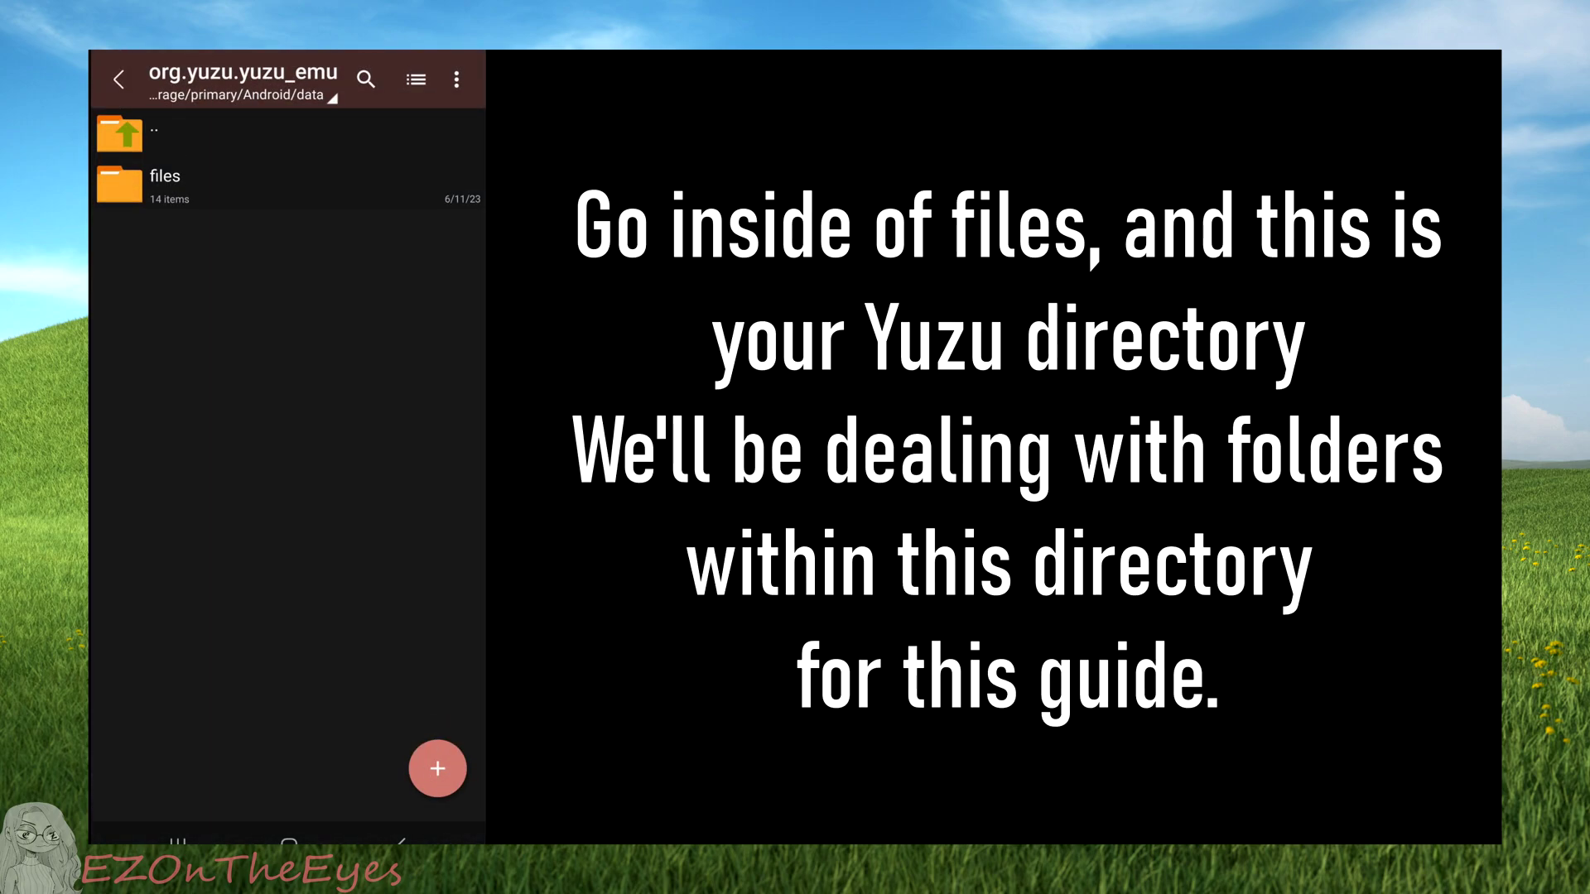
click(165, 184)
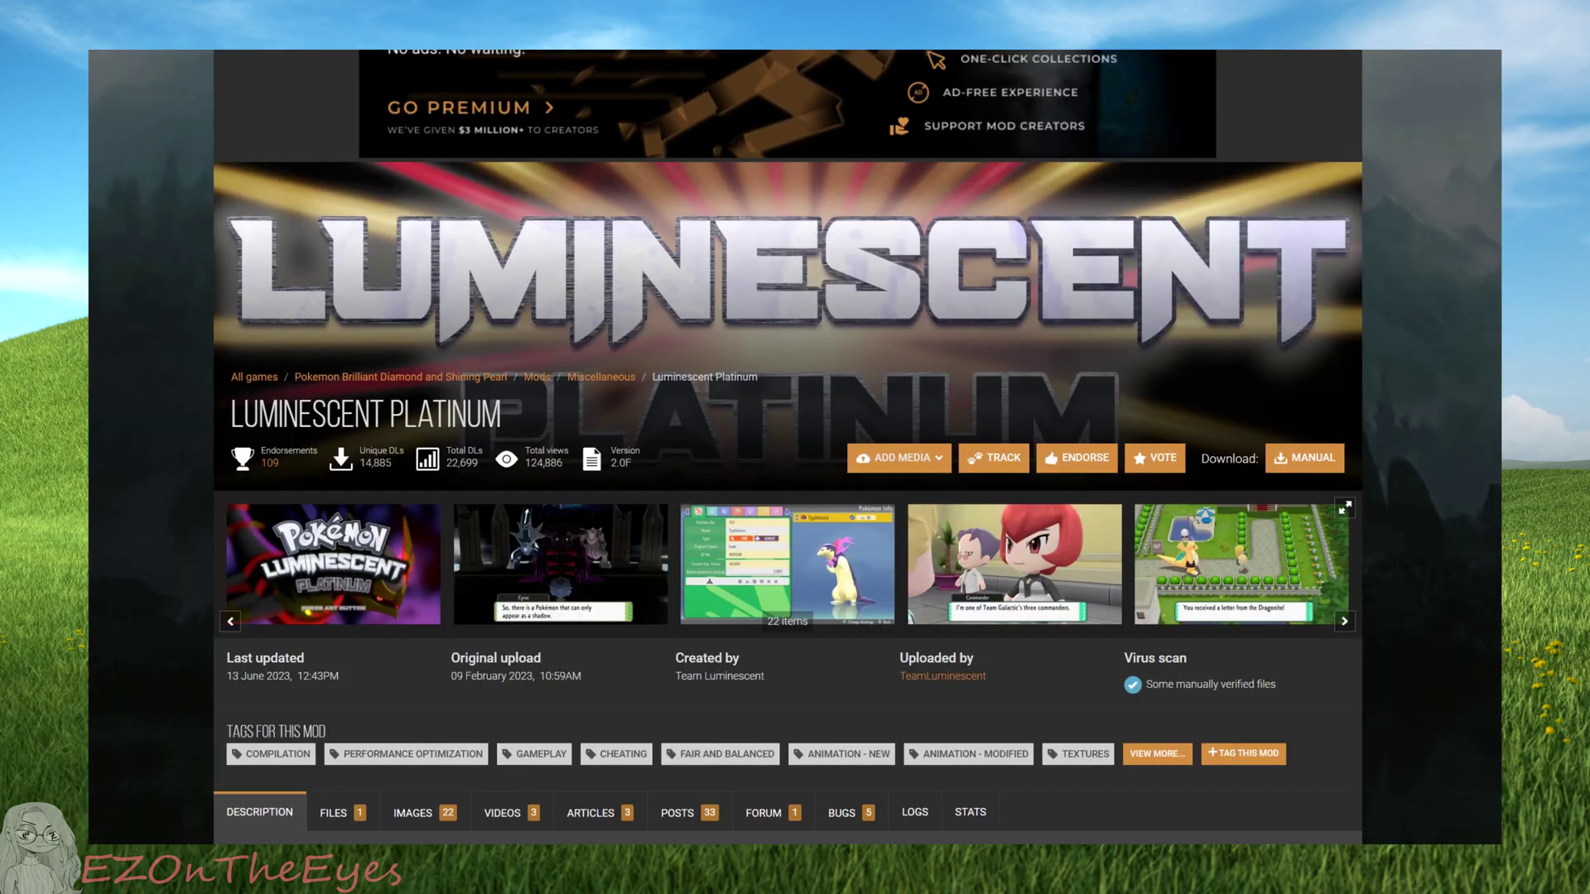
Open the file downloads section of the Luminescent Platinum mod page
scroll(788, 447, down, 2)
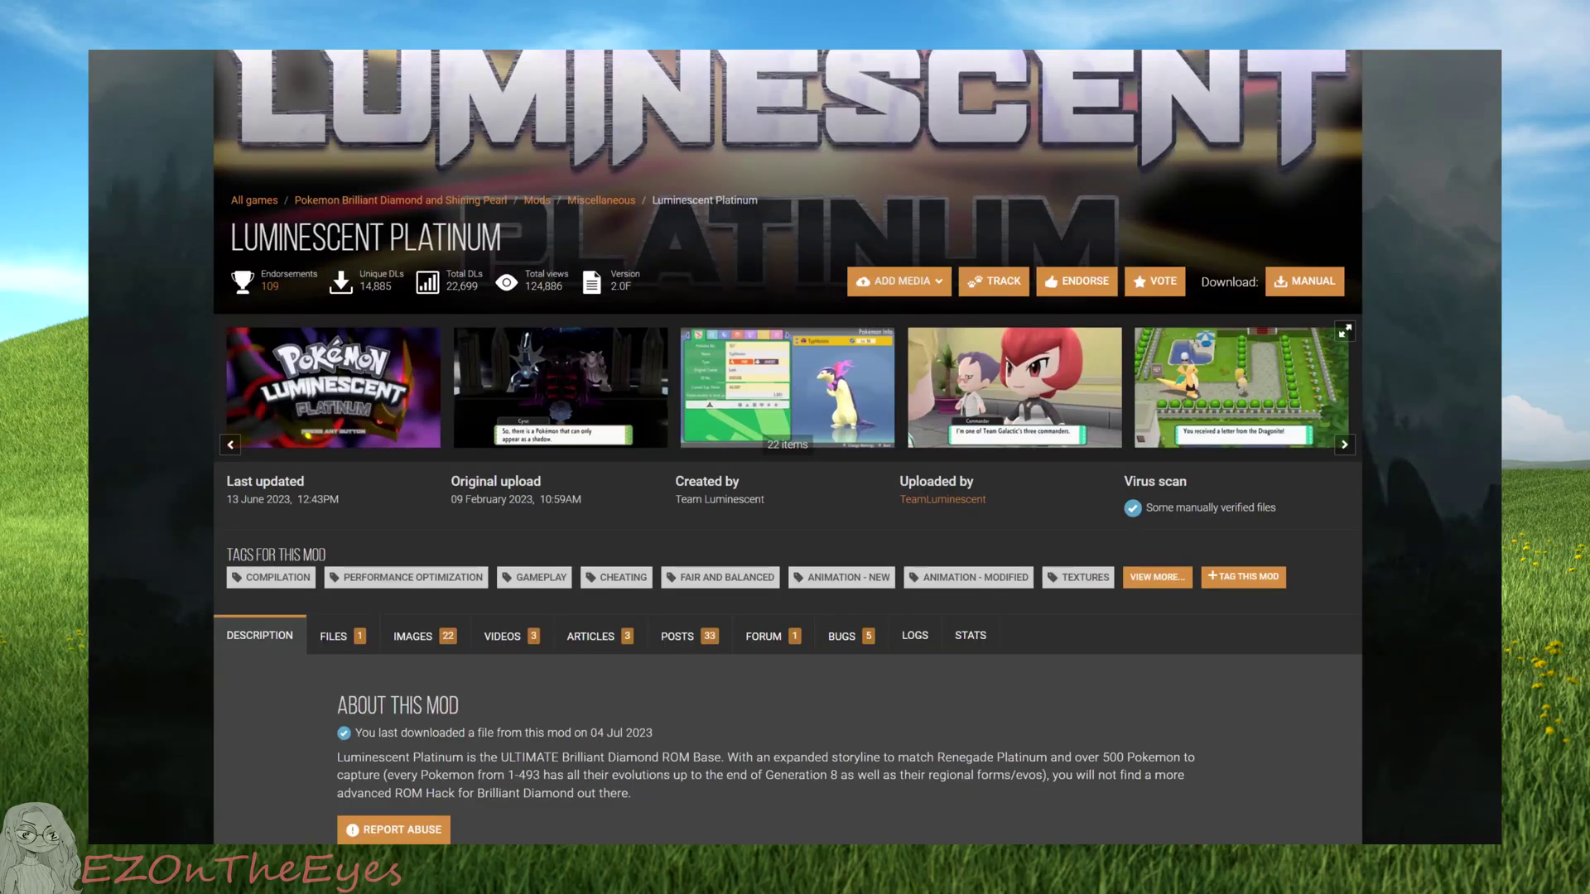
scroll(788, 447, down, 1)
scroll(788, 447, down, 1)
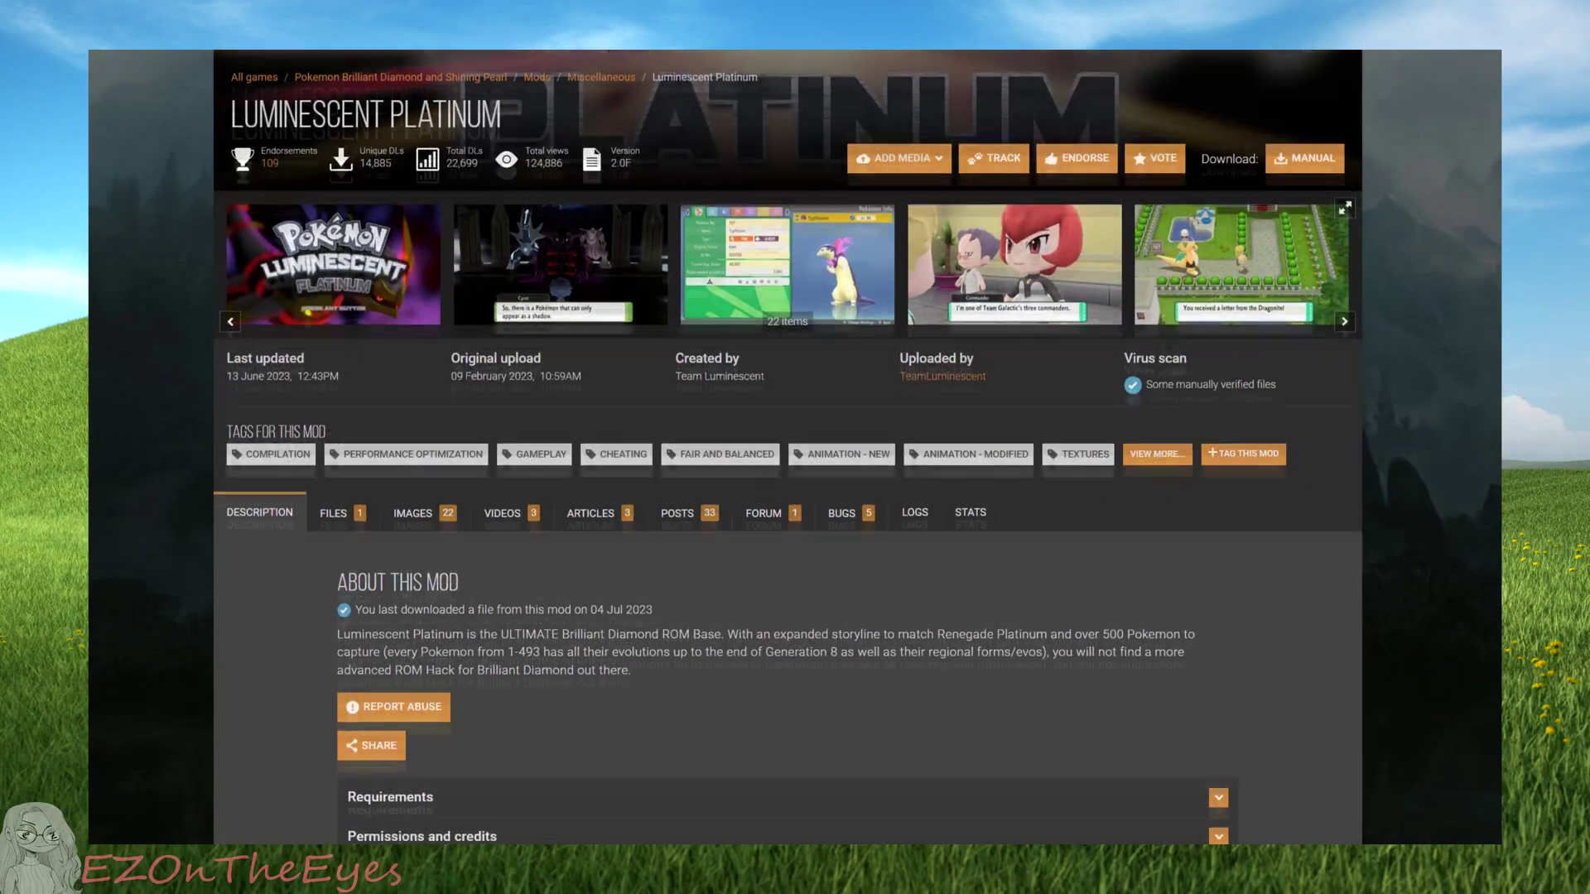
scroll(788, 447, down, 1)
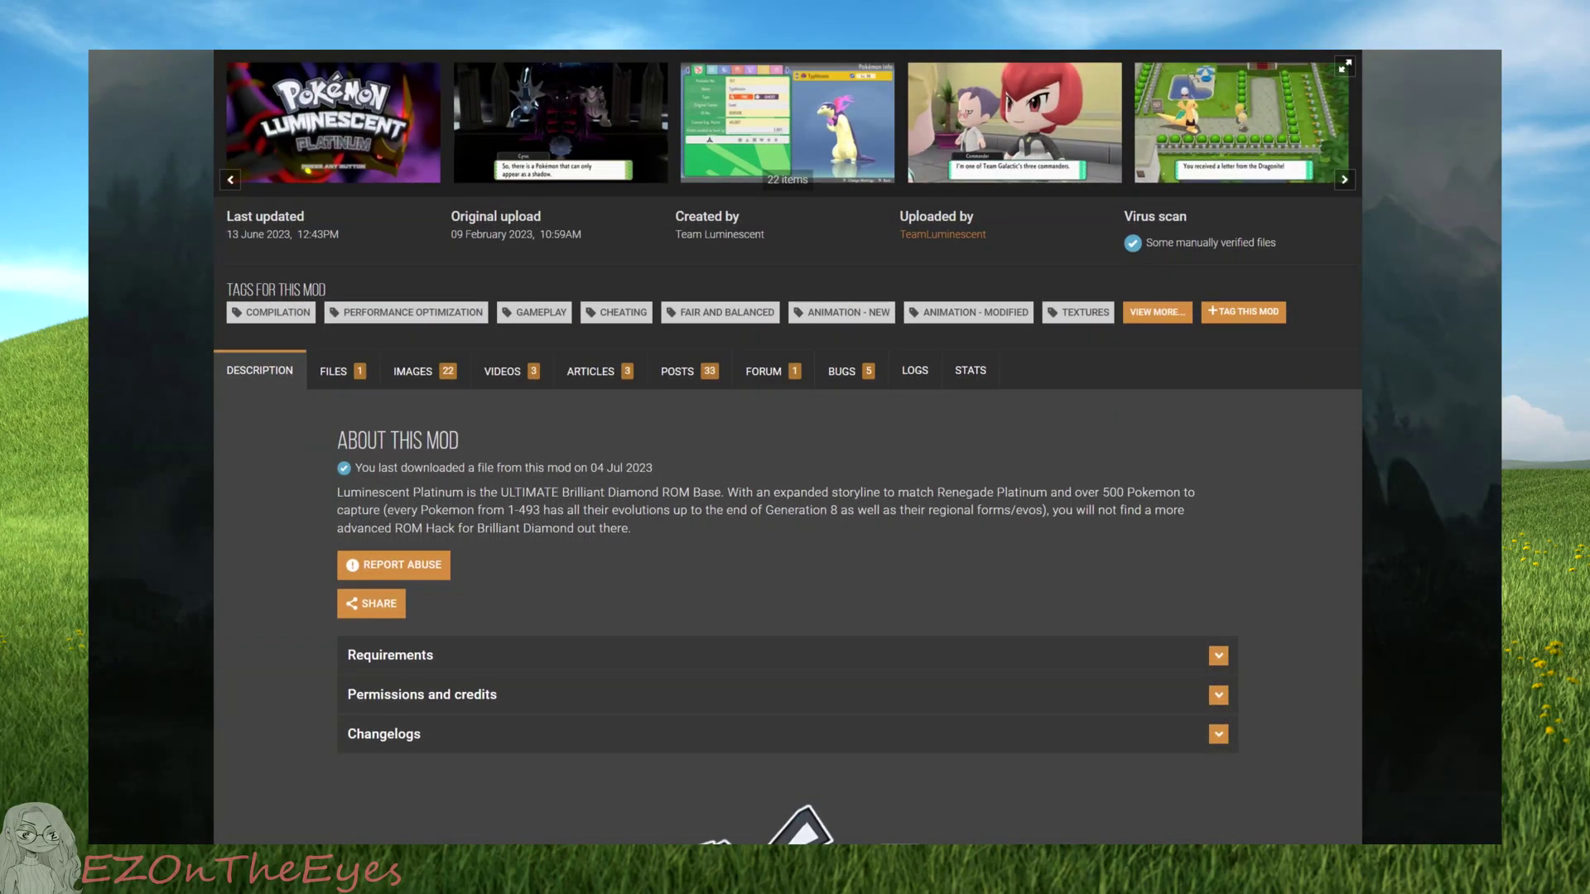
scroll(787, 447, down, 1)
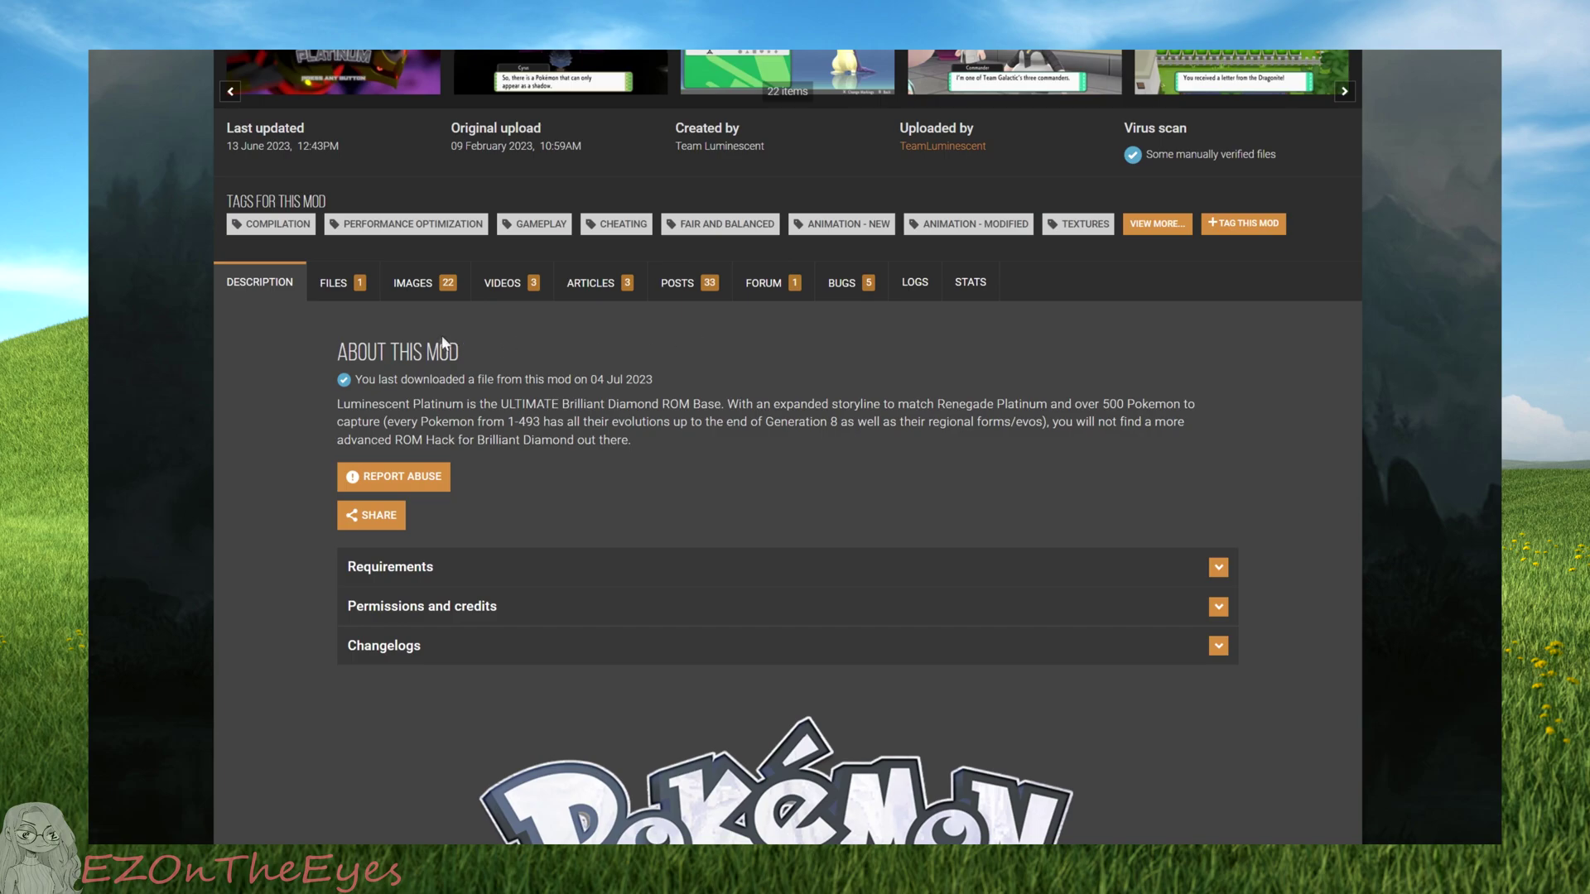
click(341, 289)
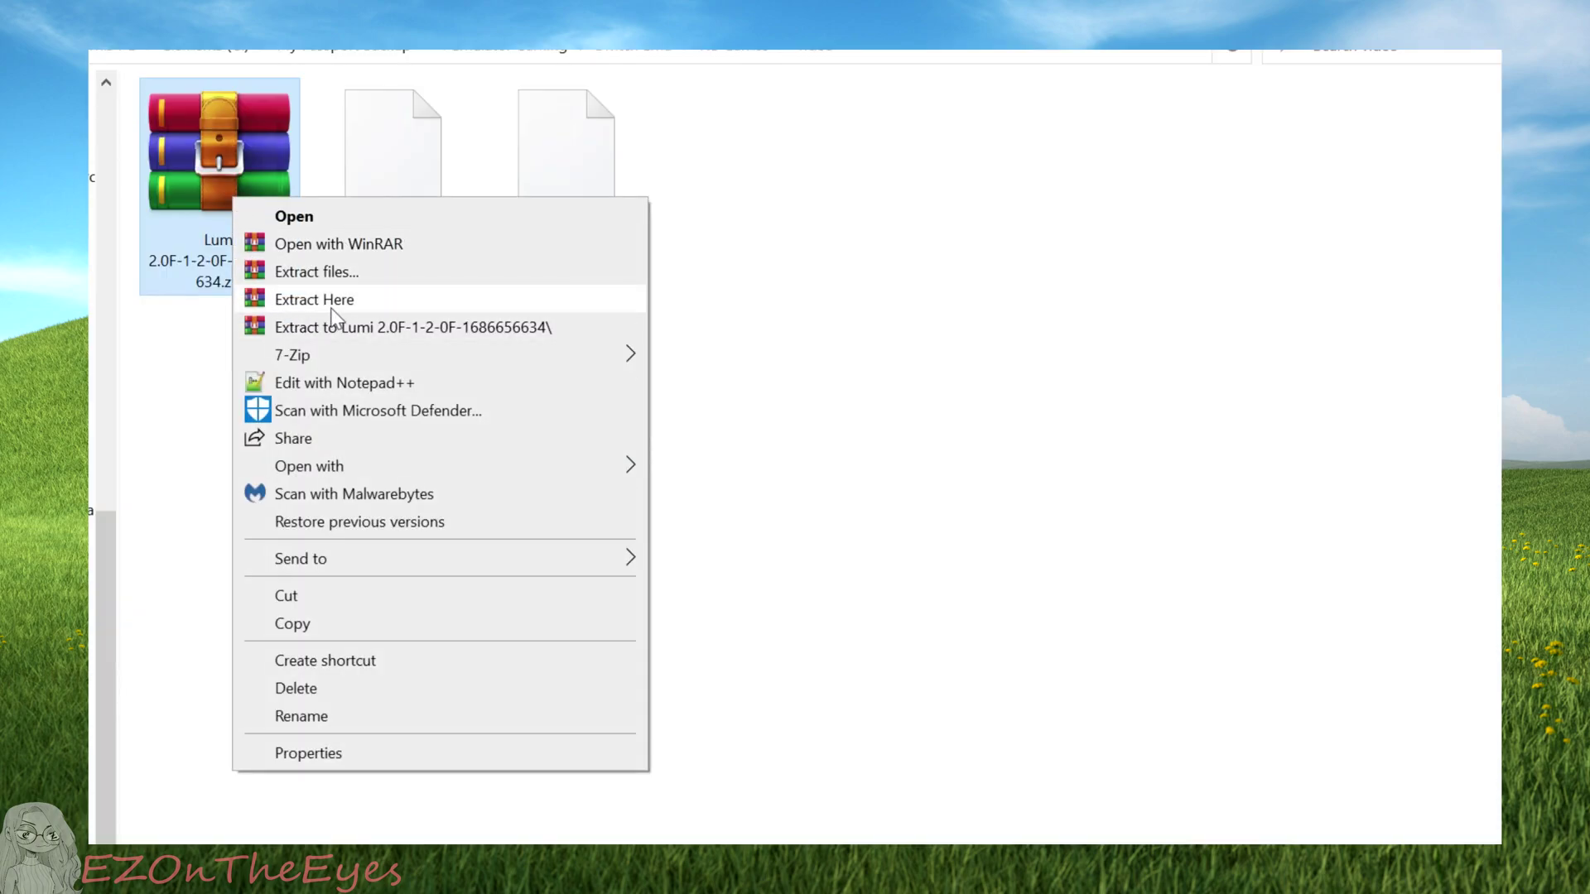
Extract the Lumi 2.0F zip archive into its current folder and open the extracted Lumi 2.0F folder
click(335, 303)
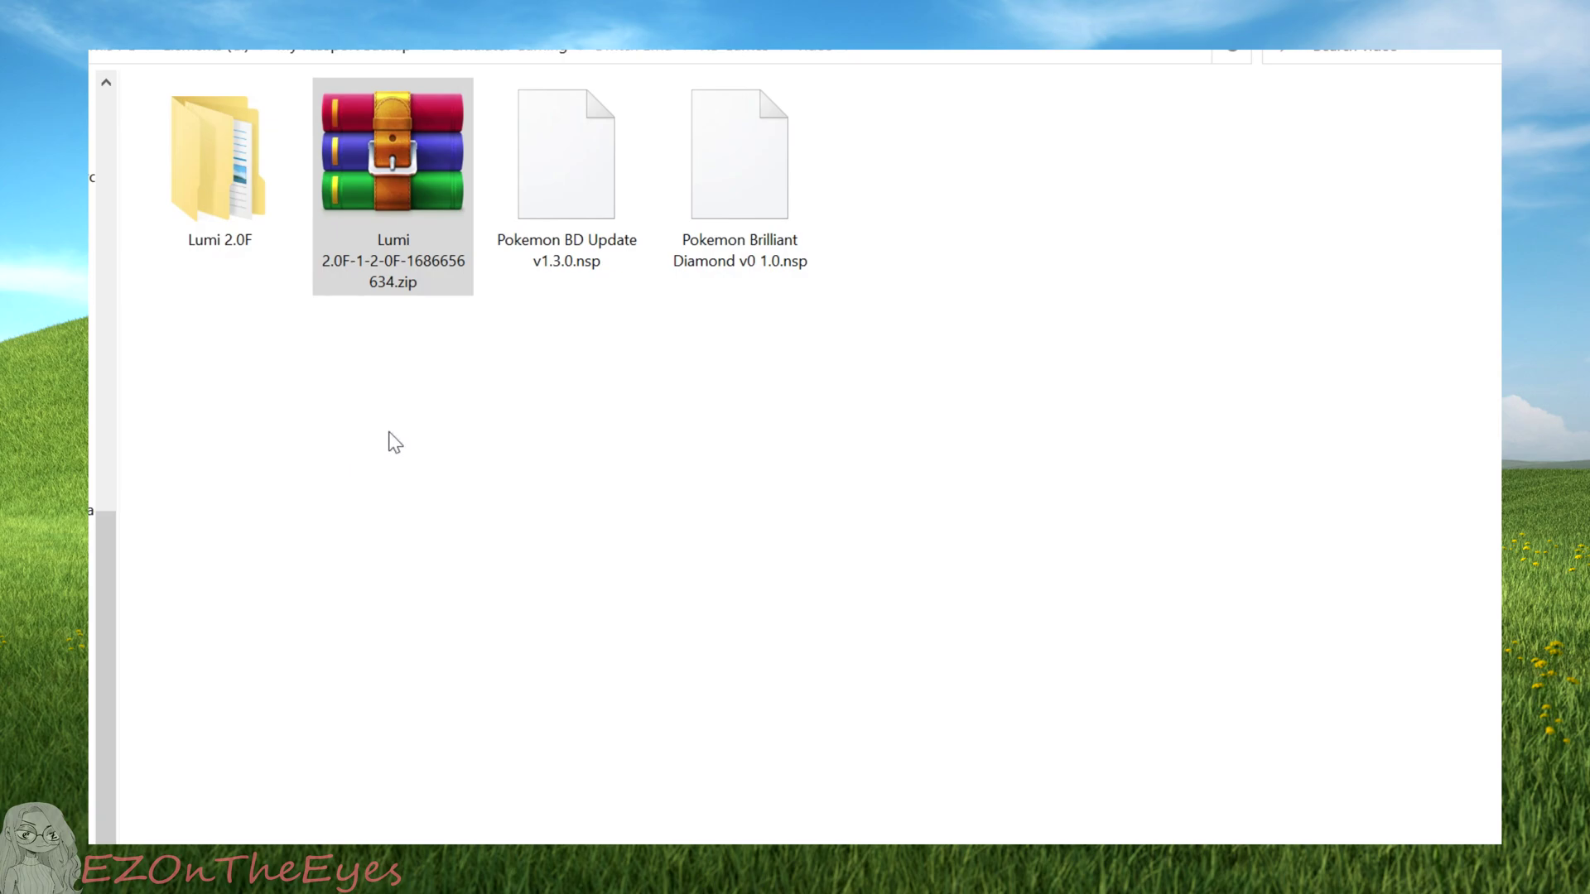
click(209, 252)
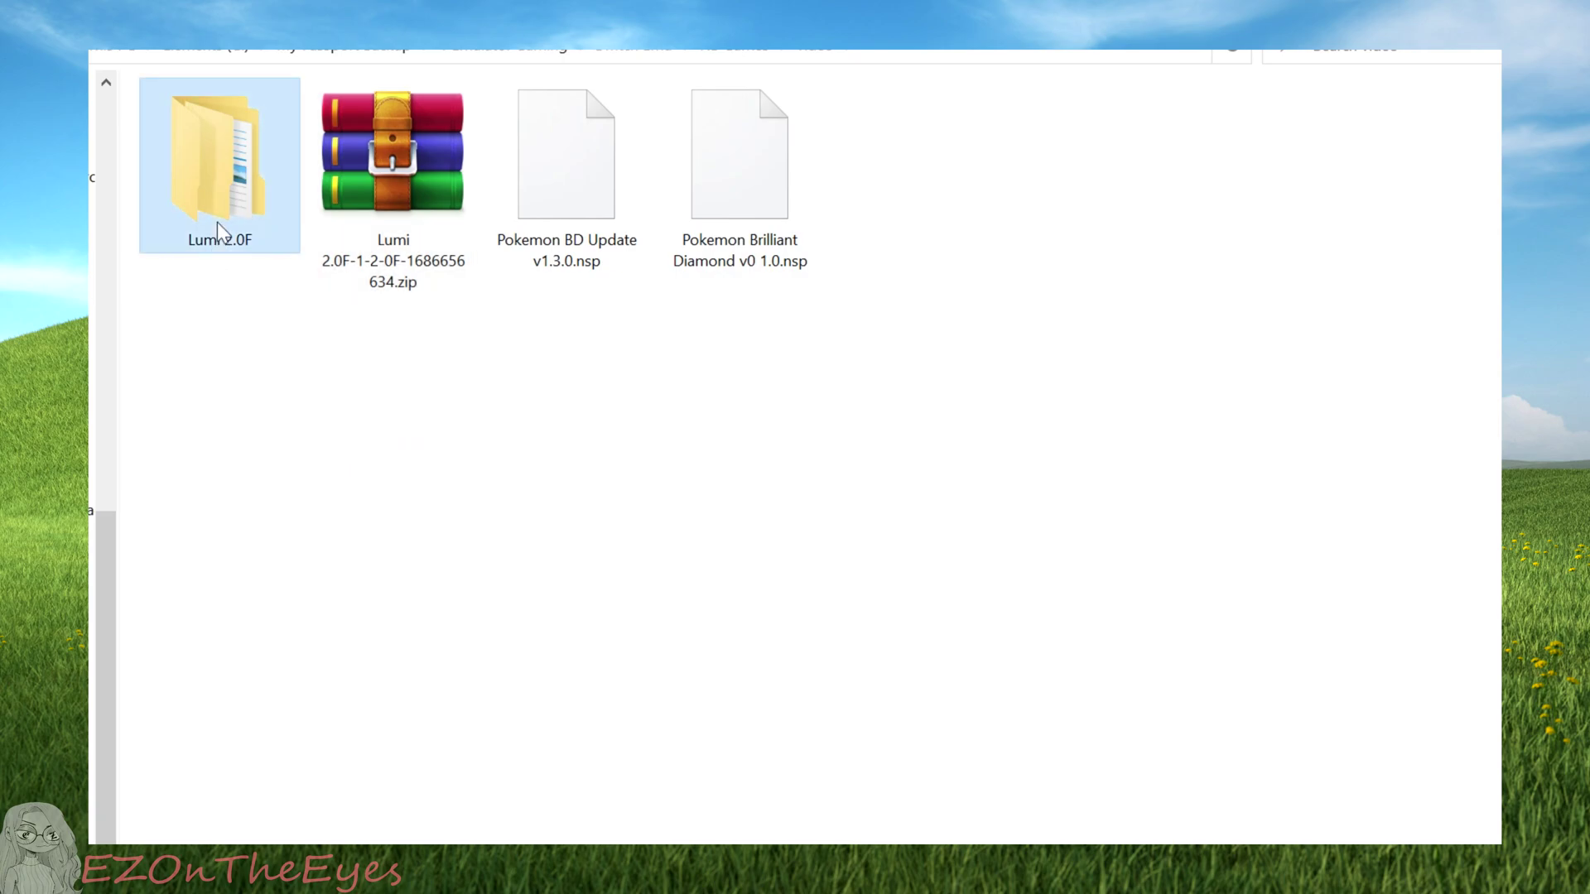
double_click(227, 245)
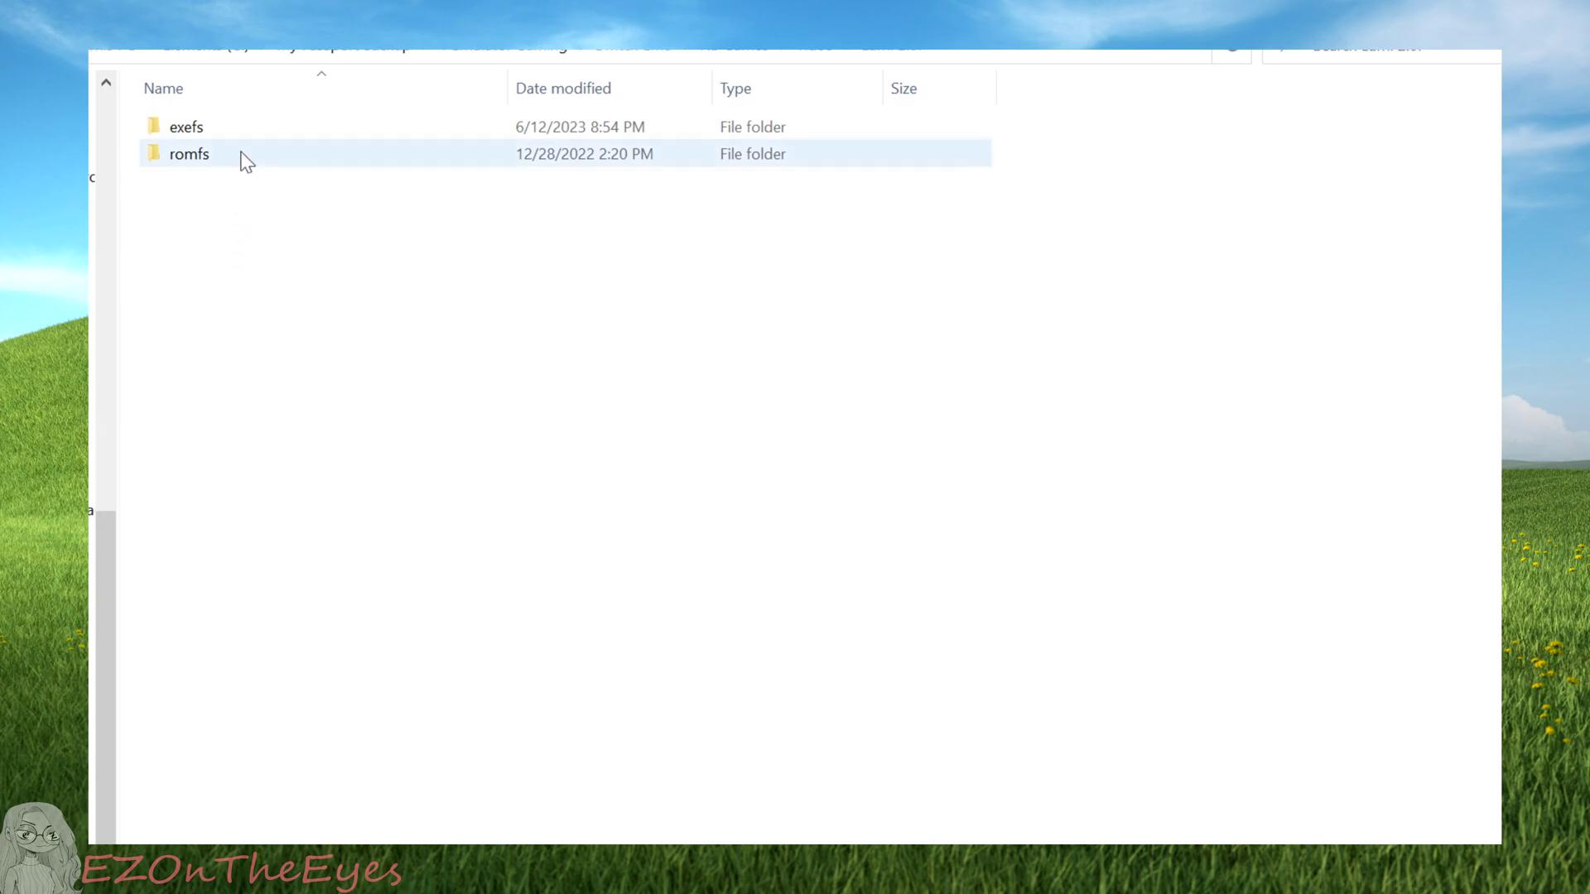
Delete the globalgamemanagers file from the mod's romfs/Data folder and return to the parent folders
double_click(242, 154)
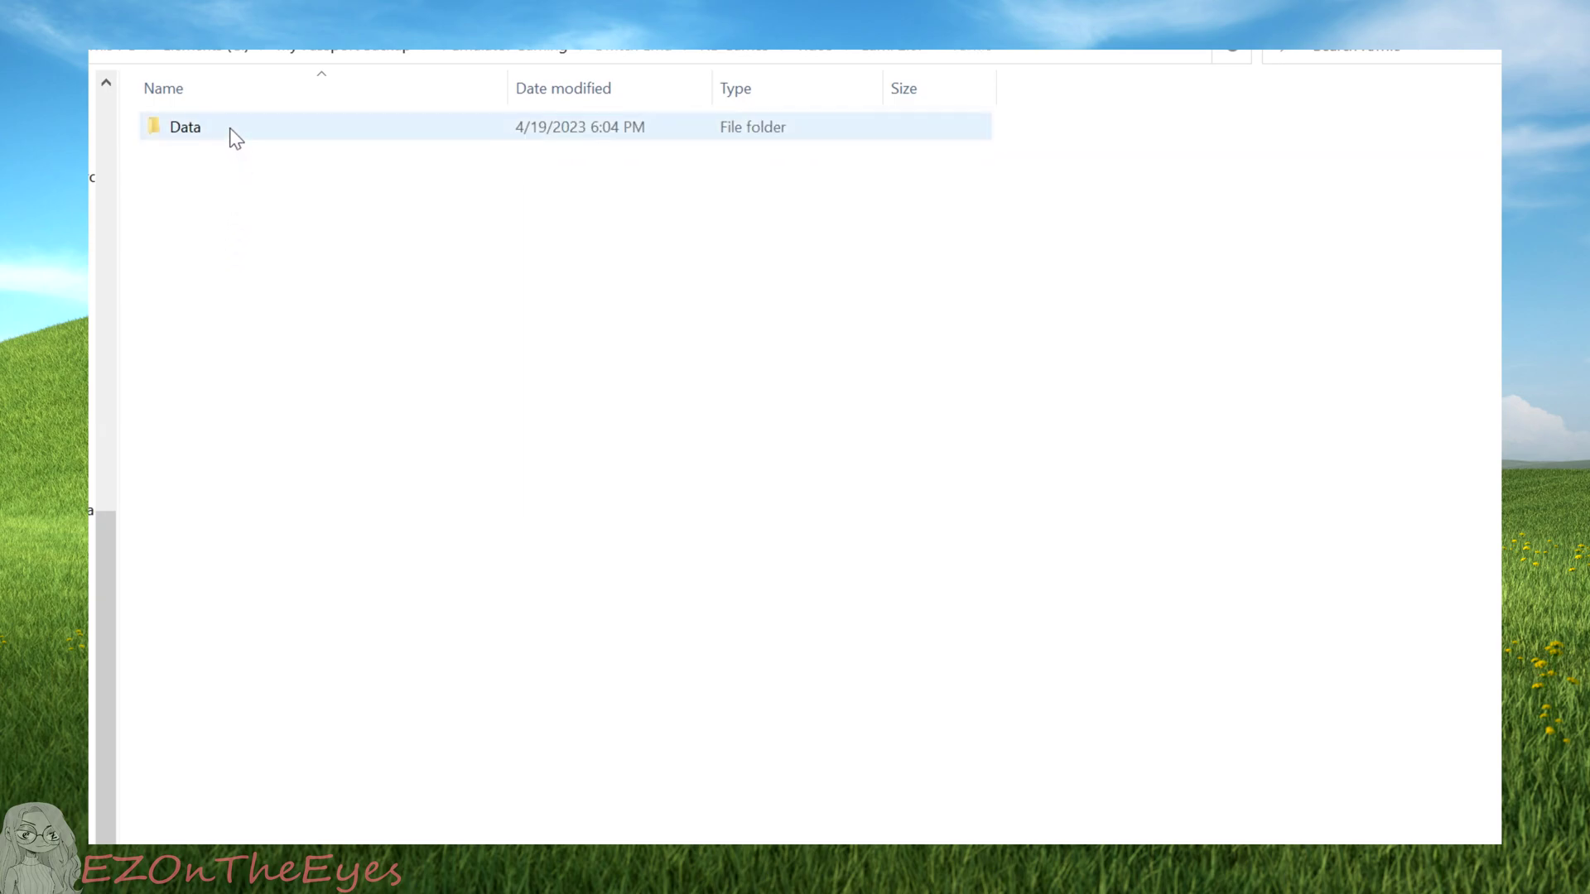
double_click(231, 130)
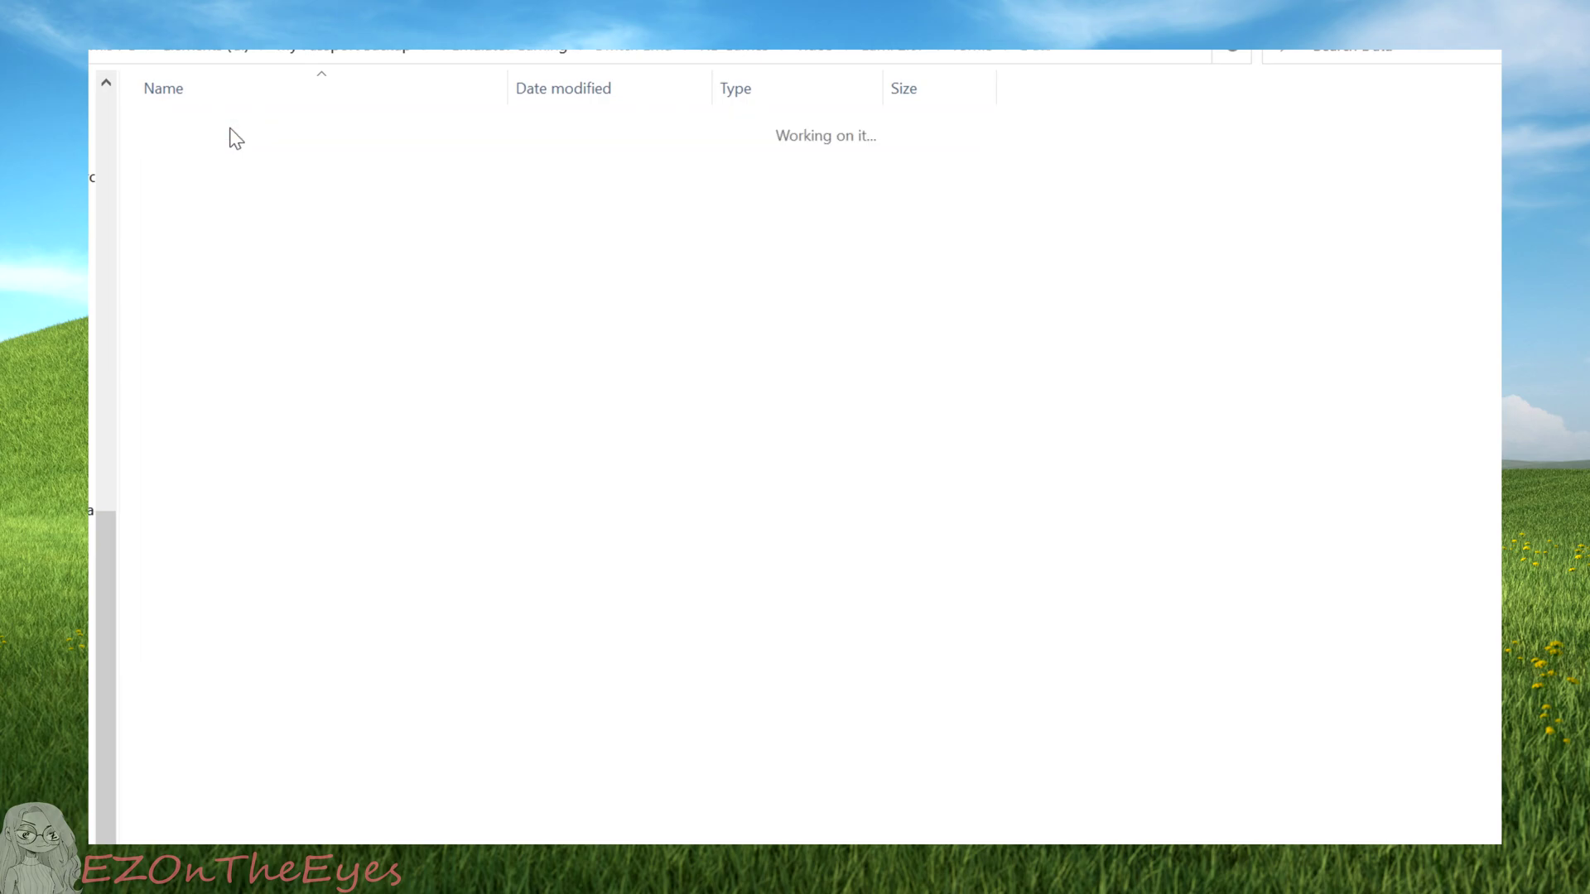
scroll(230, 128, up, 3)
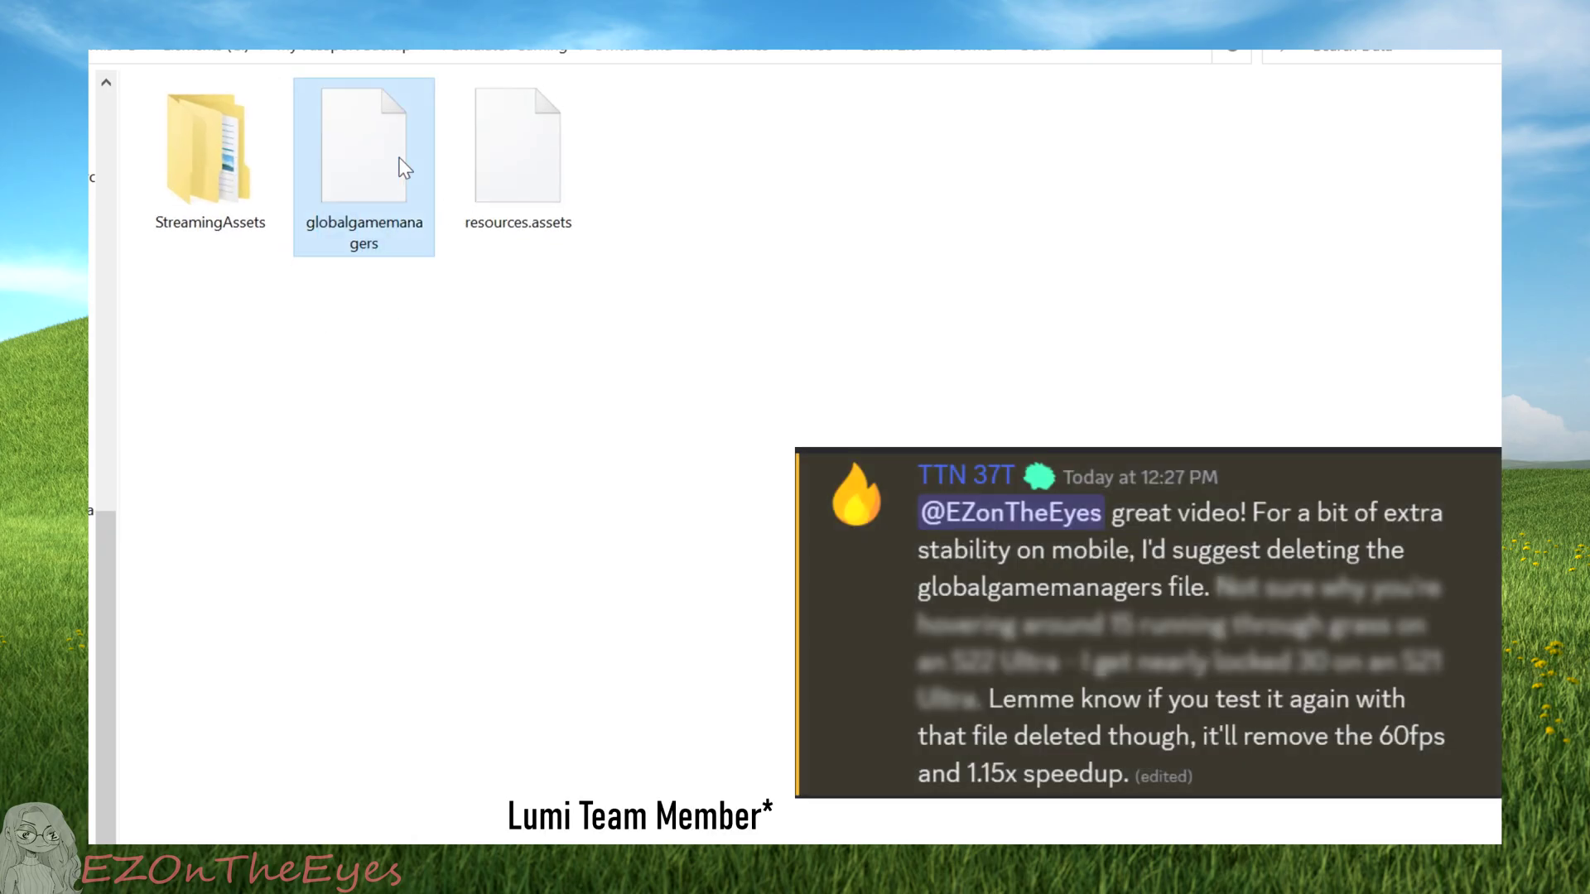
right_click(370, 201)
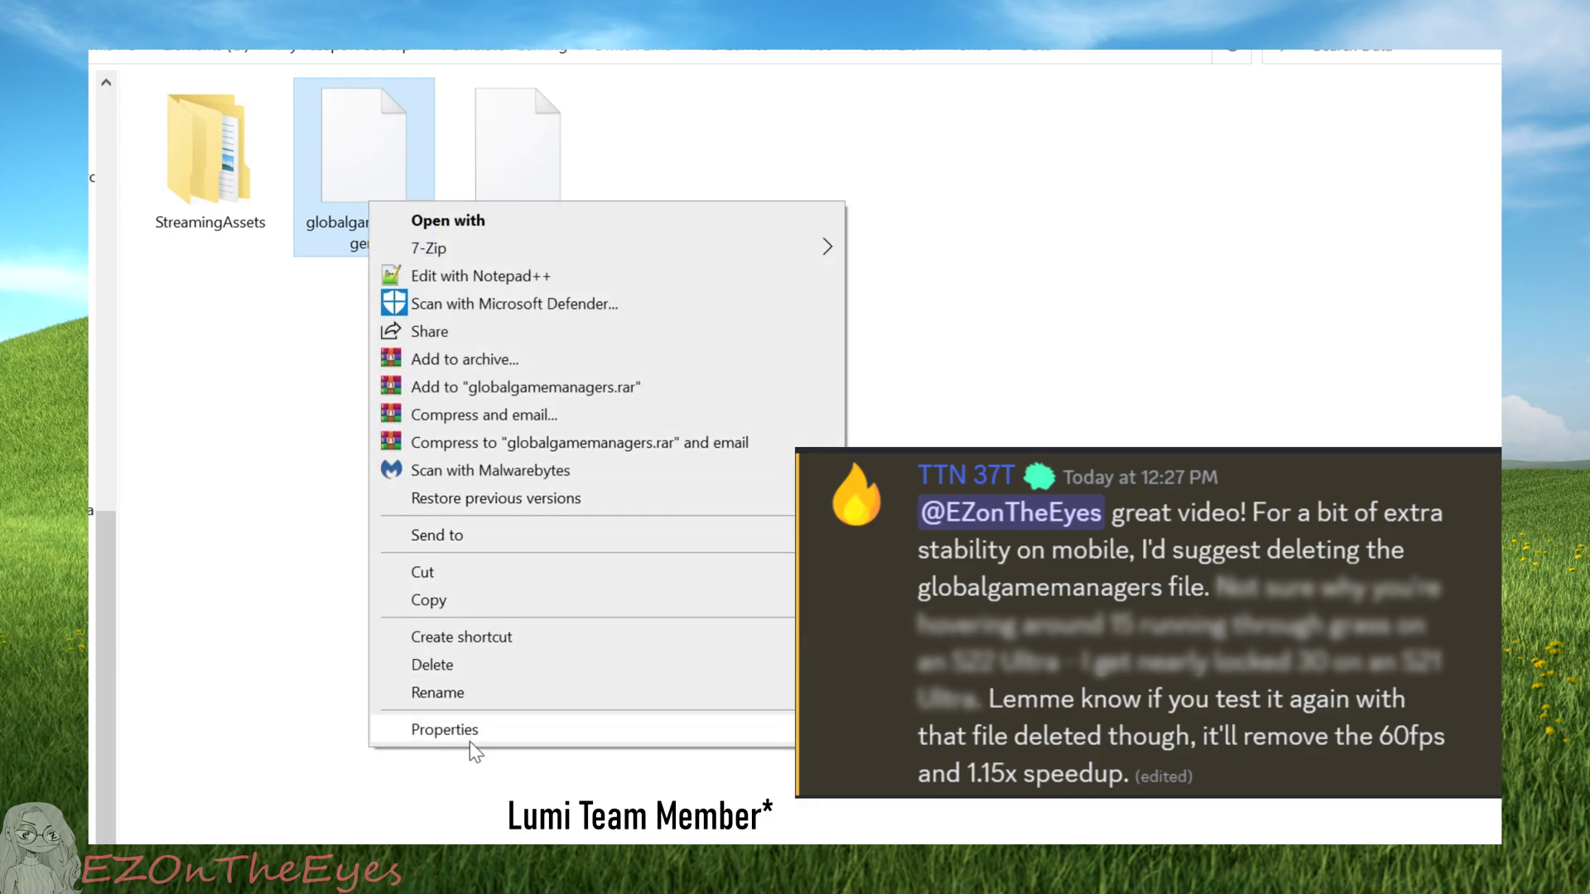
click(455, 663)
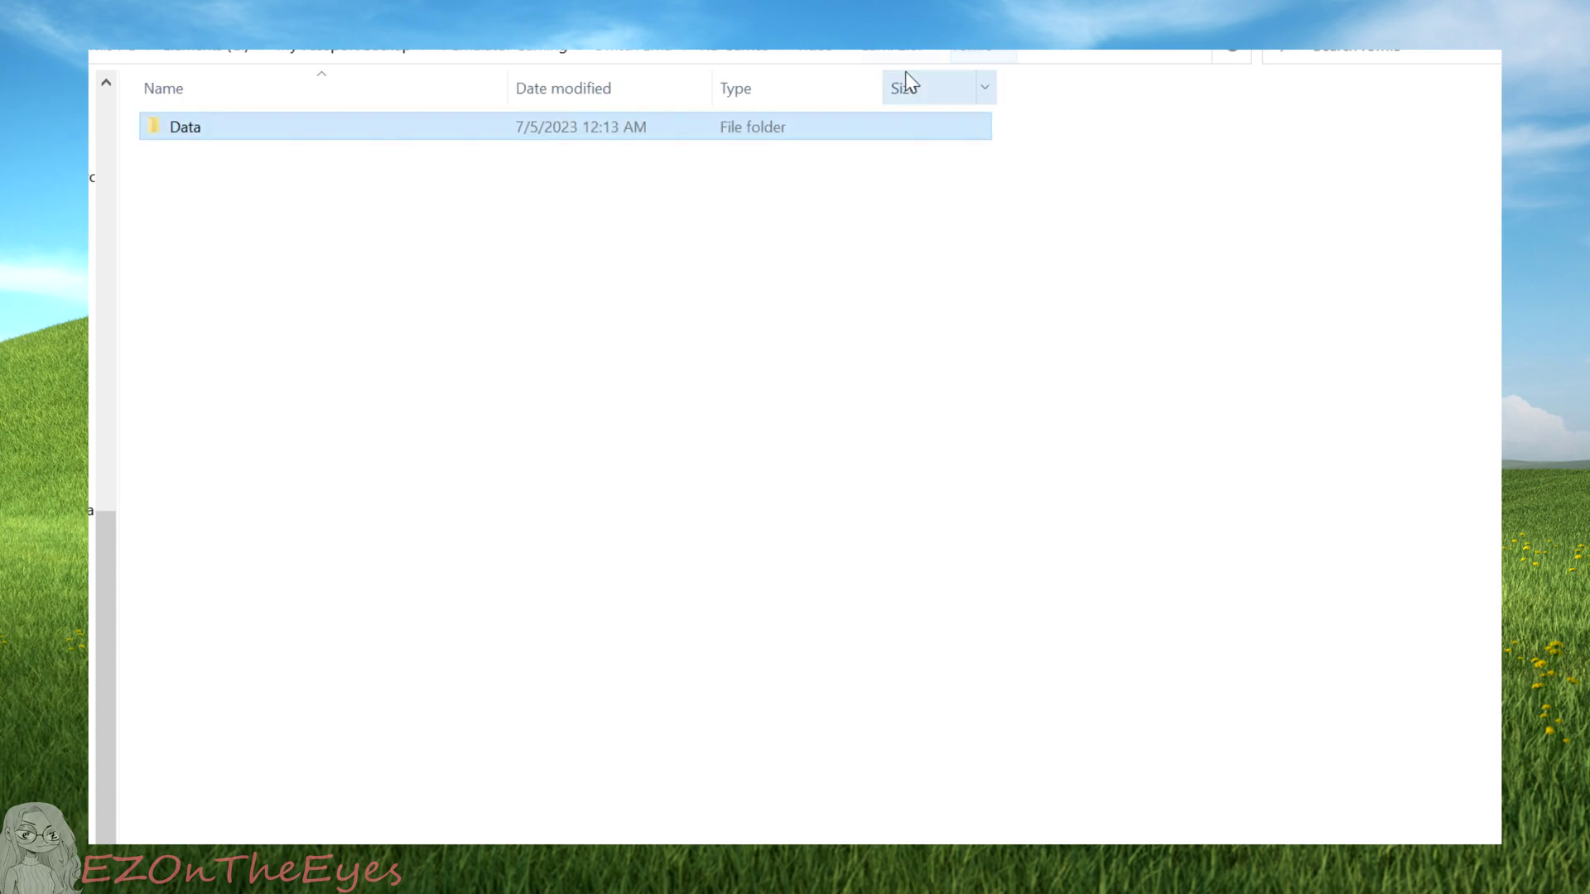
click(819, 51)
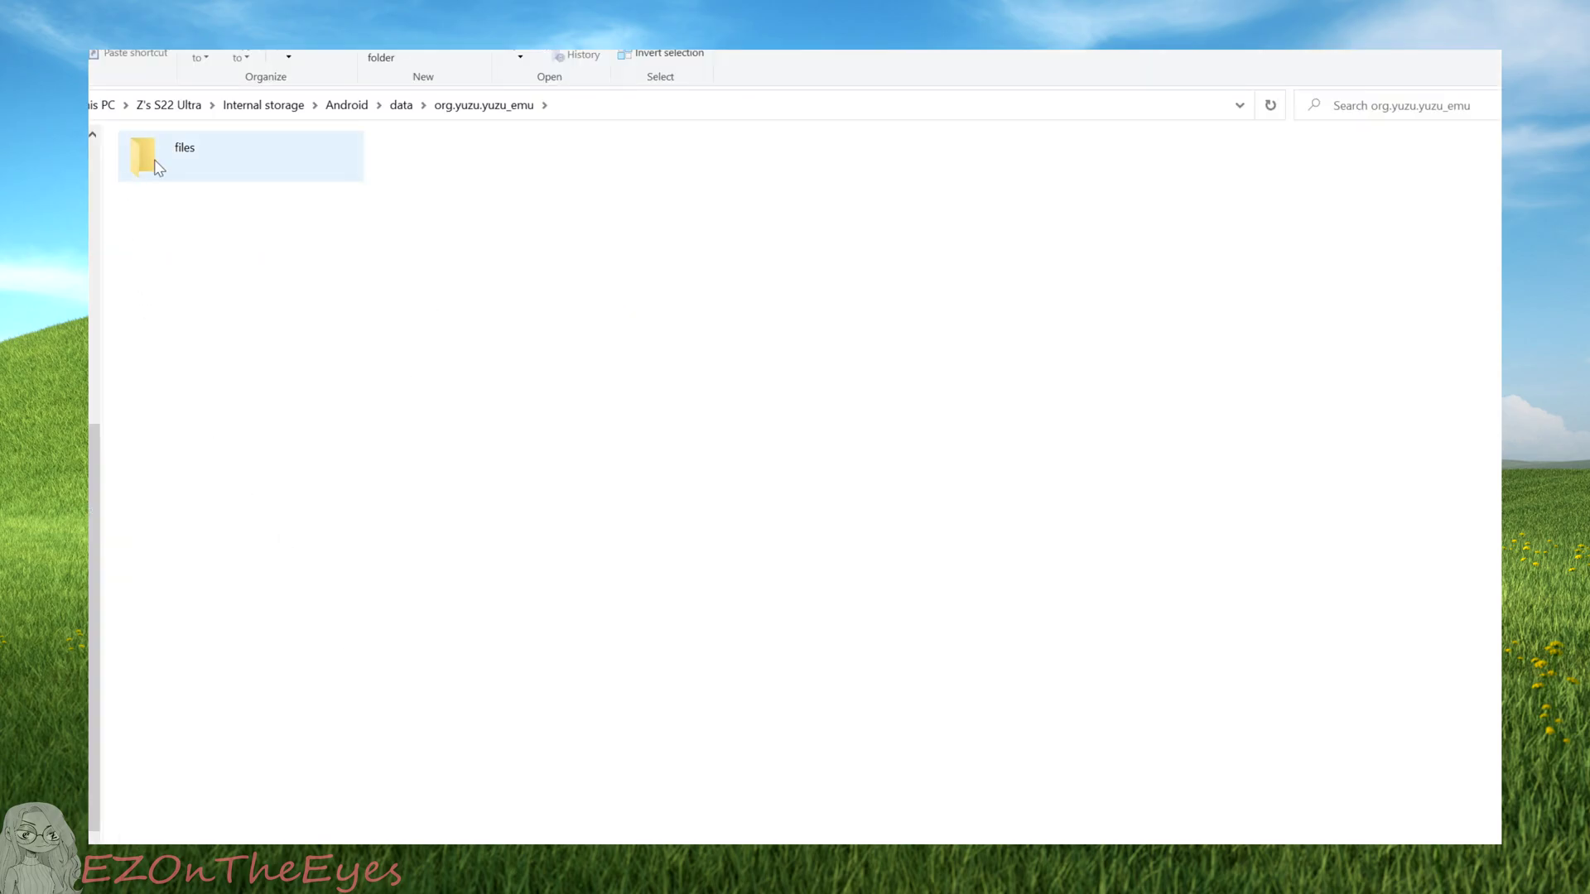
double_click(157, 165)
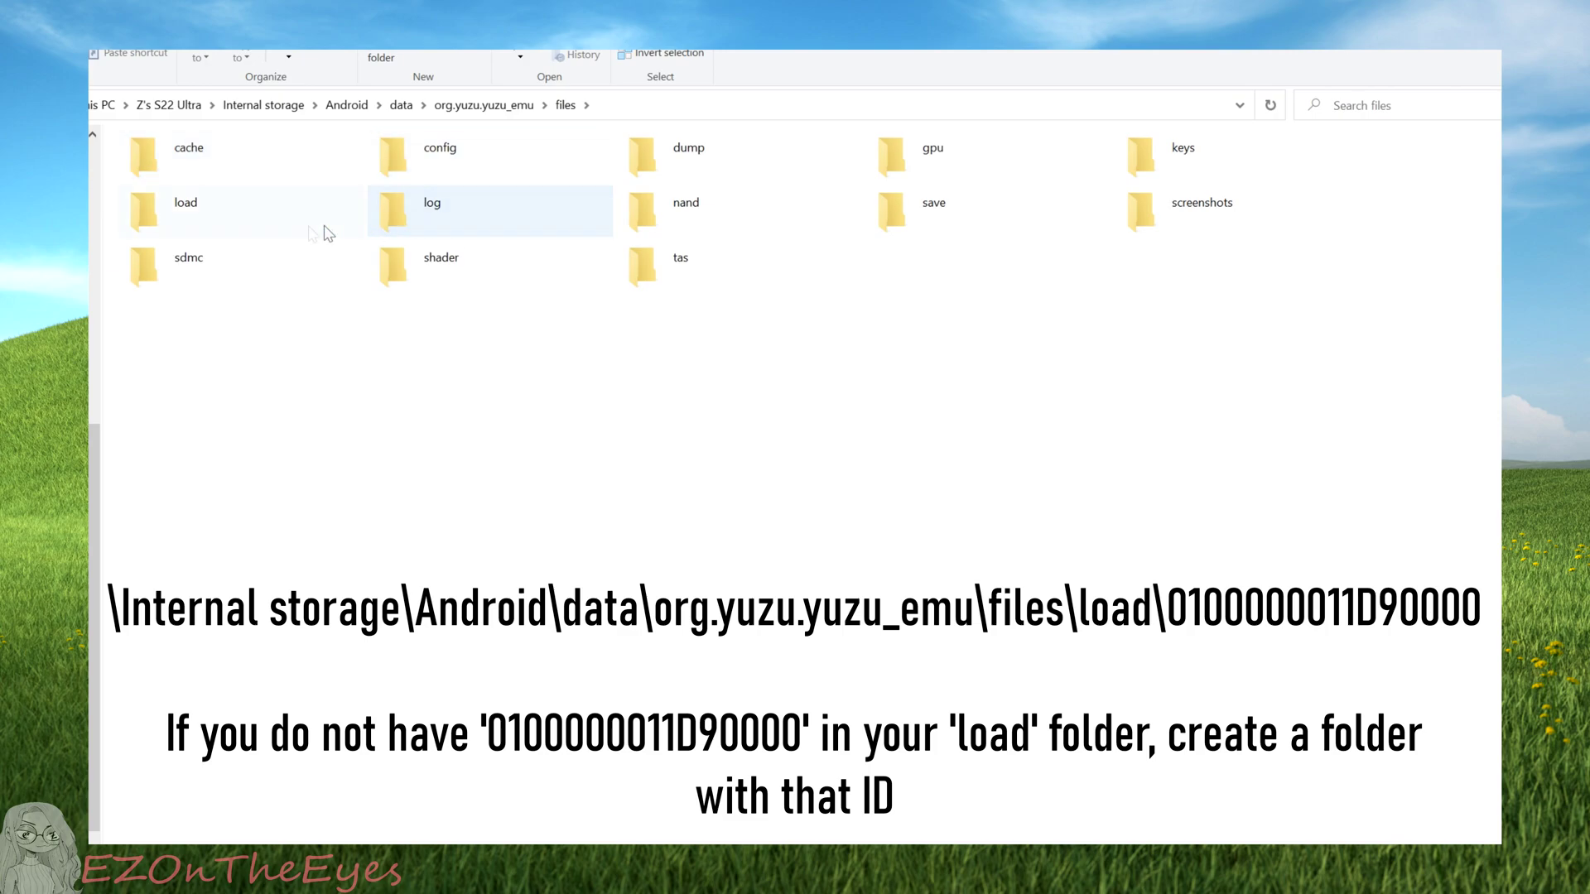
double_click(272, 215)
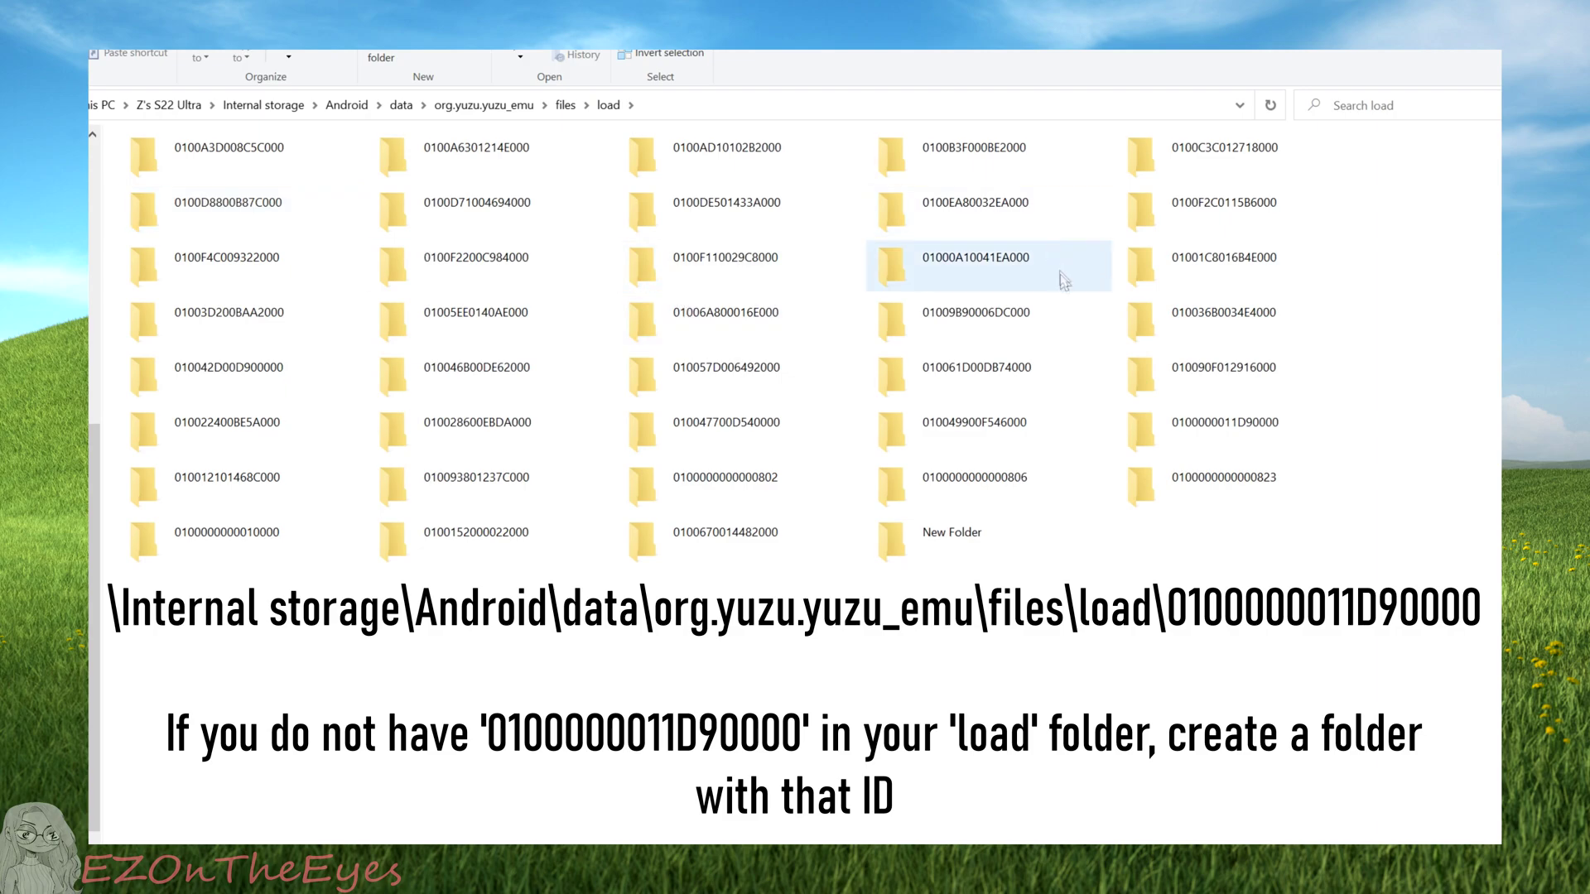
double_click(1205, 434)
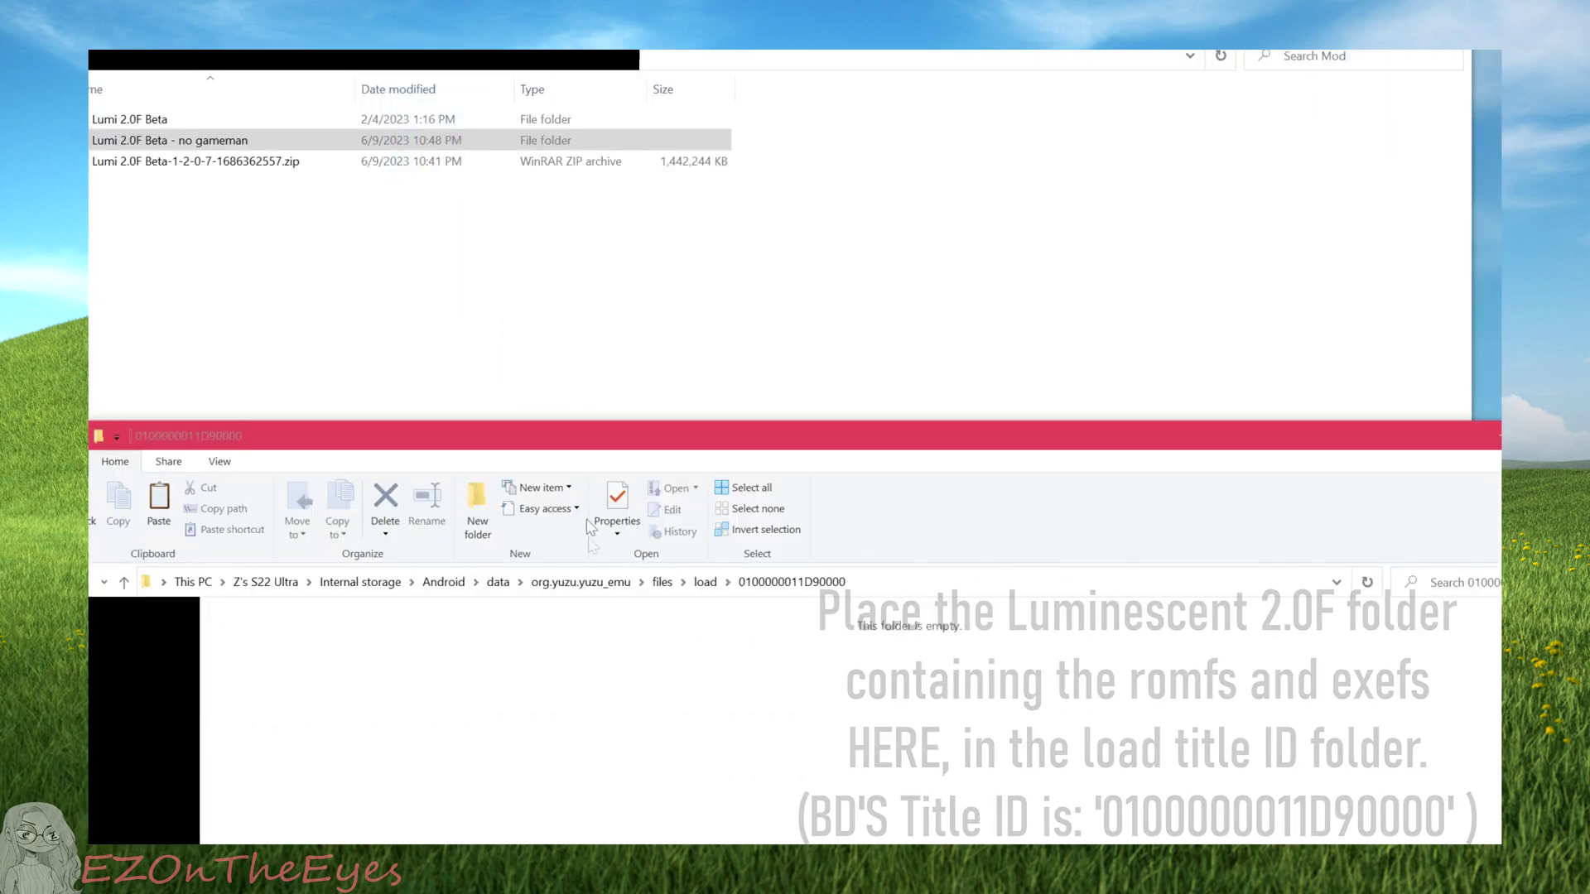
drag(166, 140, 610, 697)
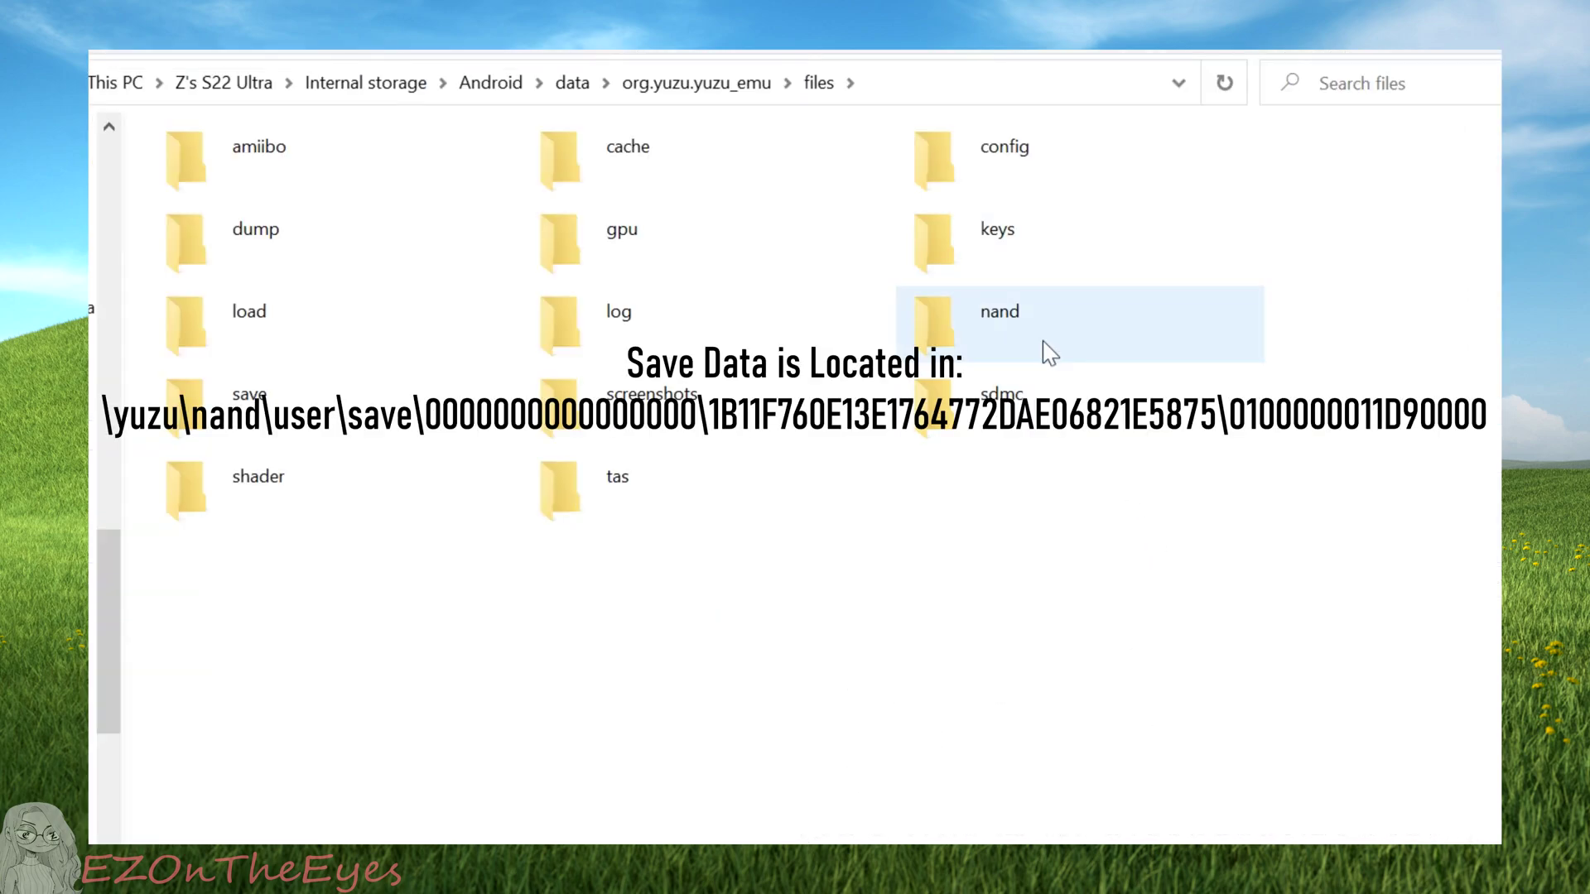
double_click(1044, 353)
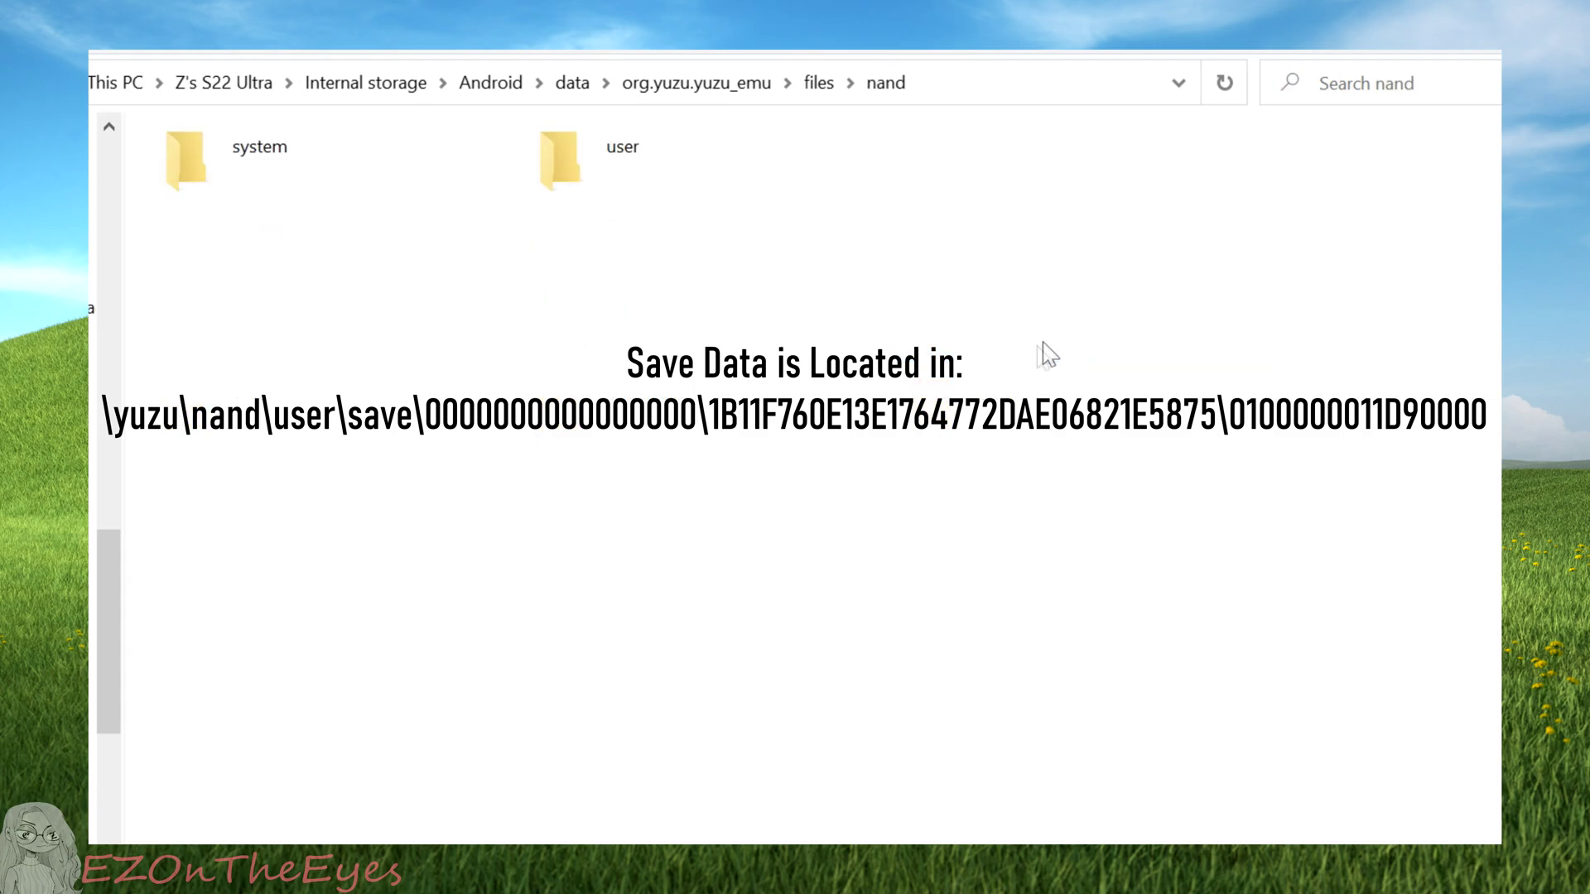
double_click(626, 195)
double_click(628, 204)
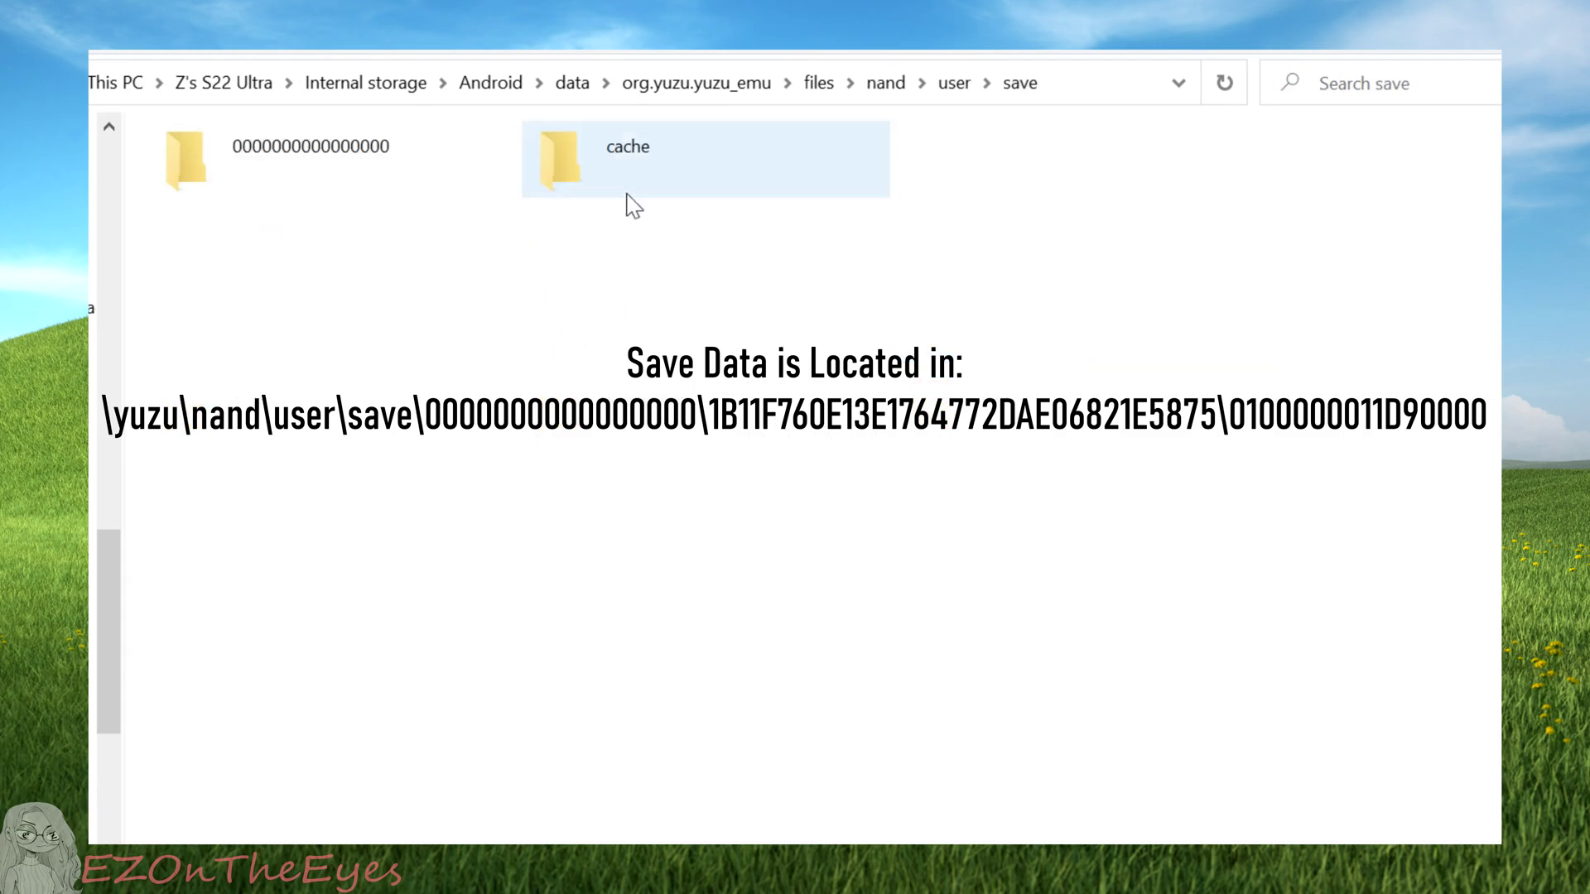
click(317, 188)
double_click(317, 188)
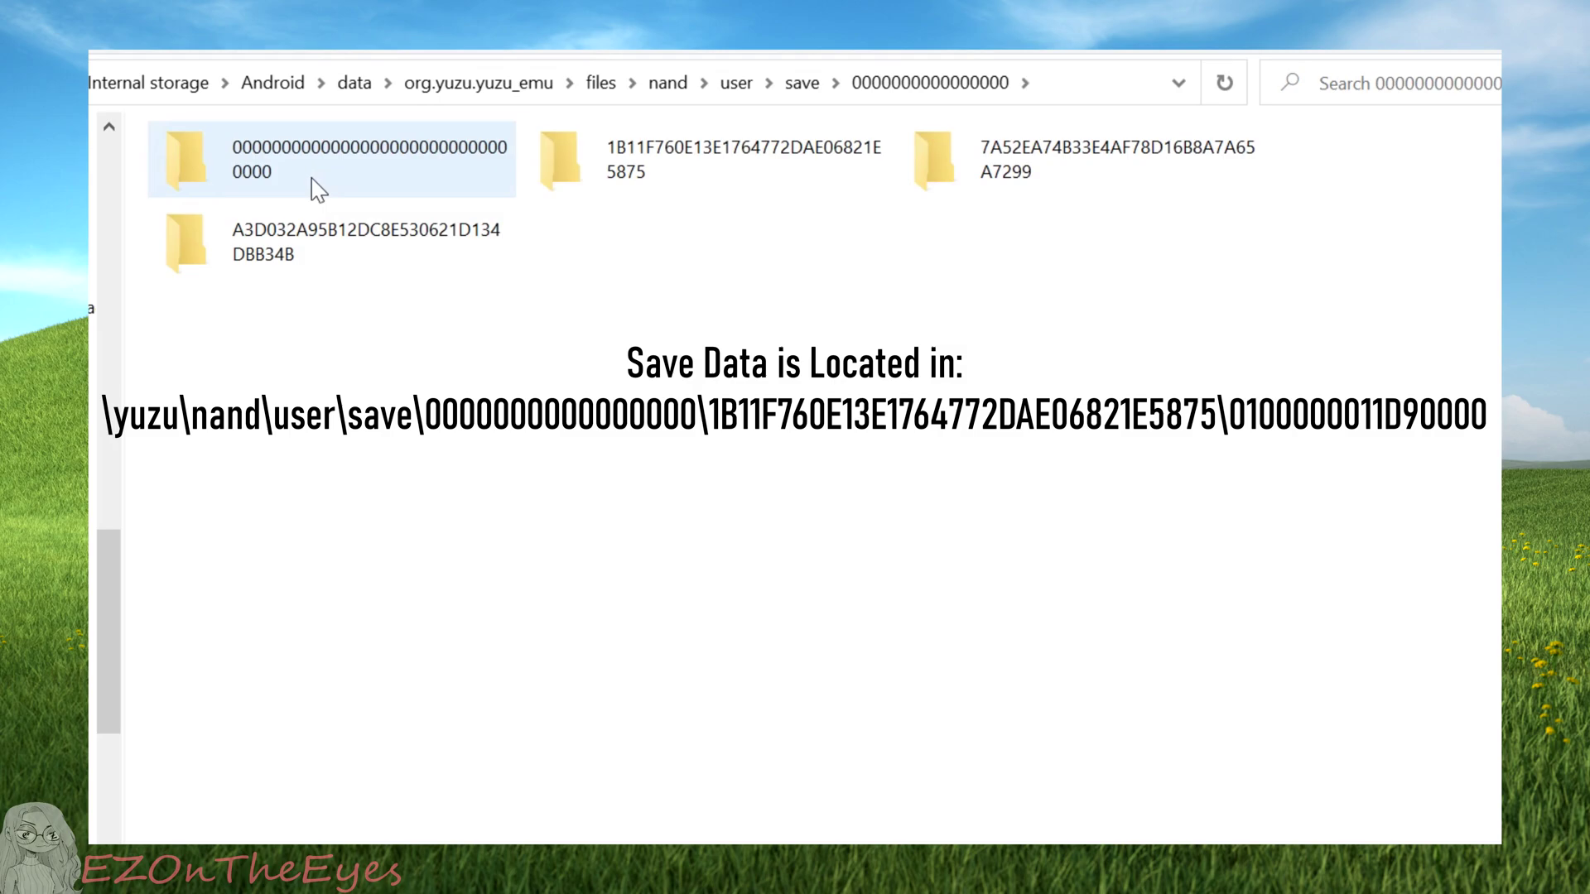
click(670, 161)
double_click(670, 161)
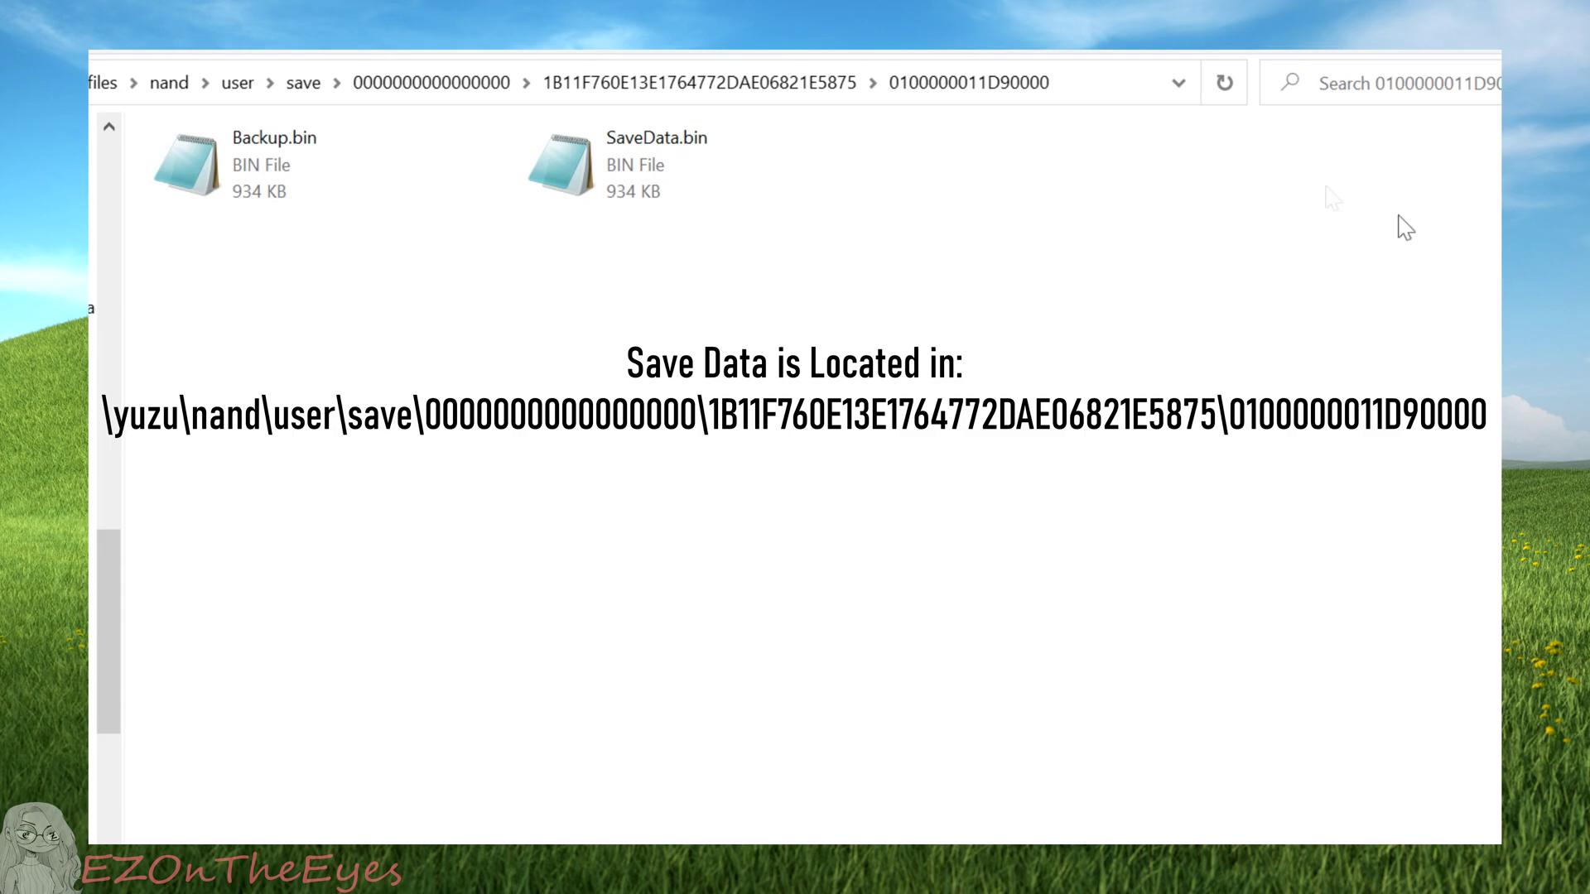
Copy Backup.bin and SaveData.bin from the game's save folder as a backup
drag(209, 279, 660, 174)
right_click(660, 174)
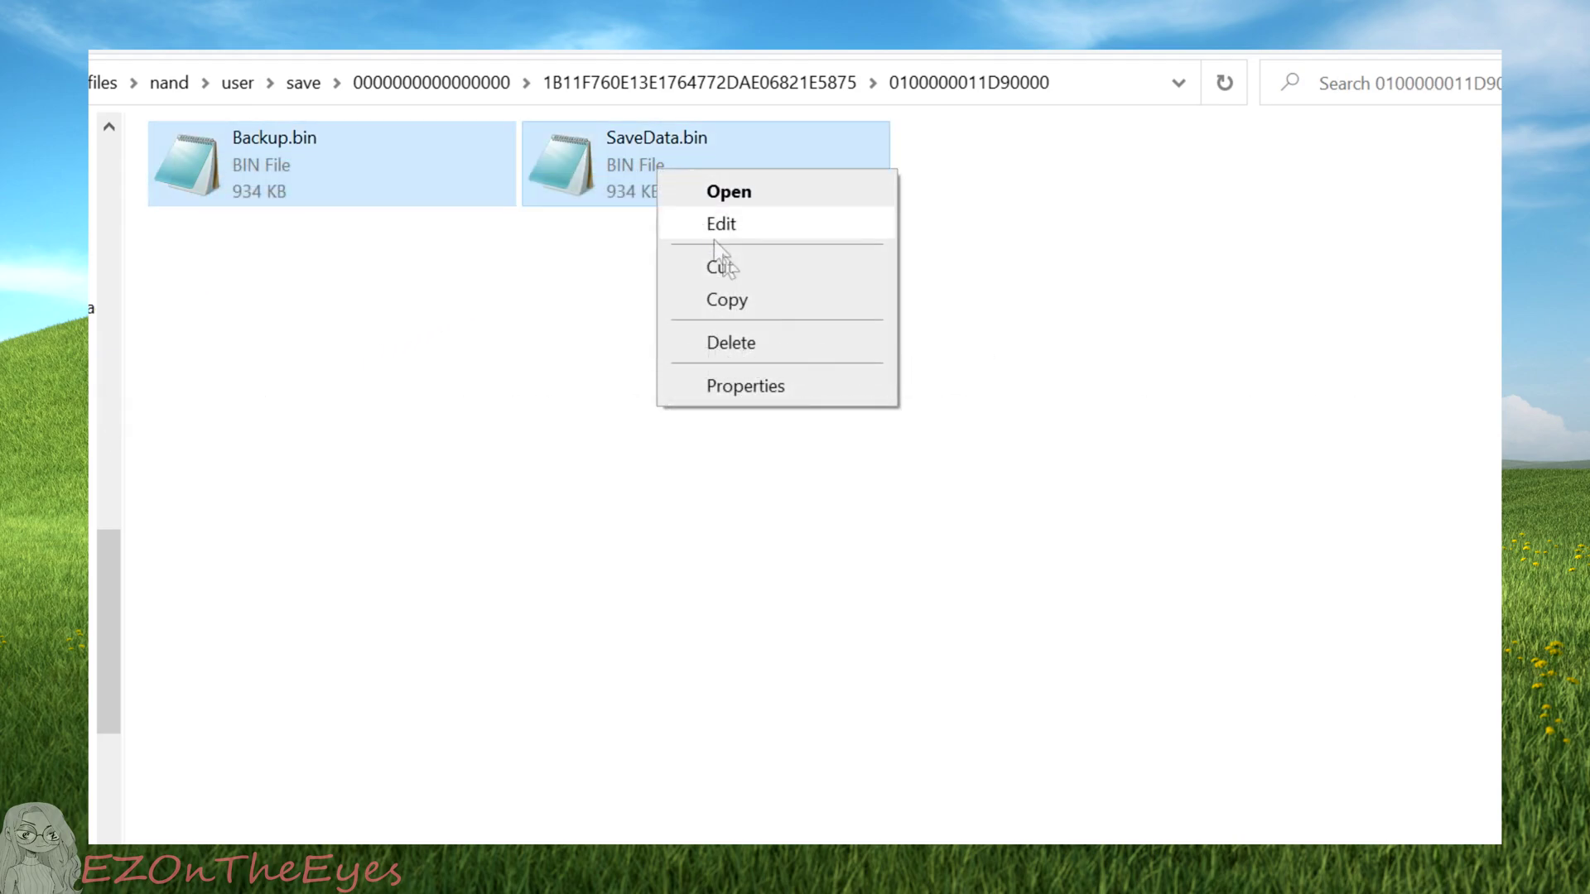
click(749, 301)
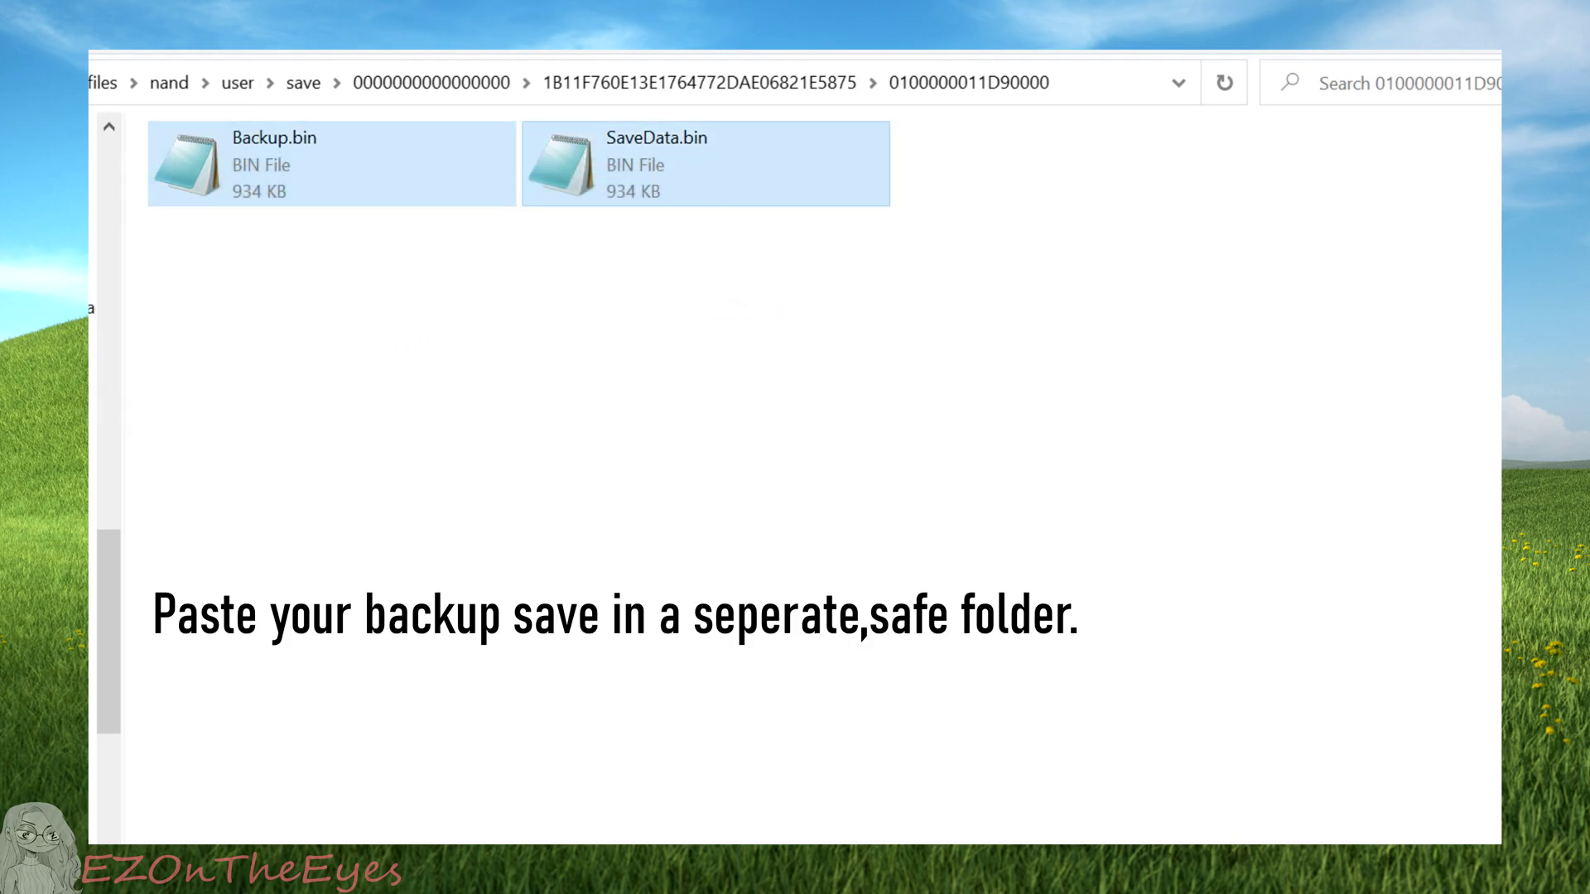
Permanently delete Backup.bin and SaveData.bin from the game's save folder
drag(202, 285, 642, 153)
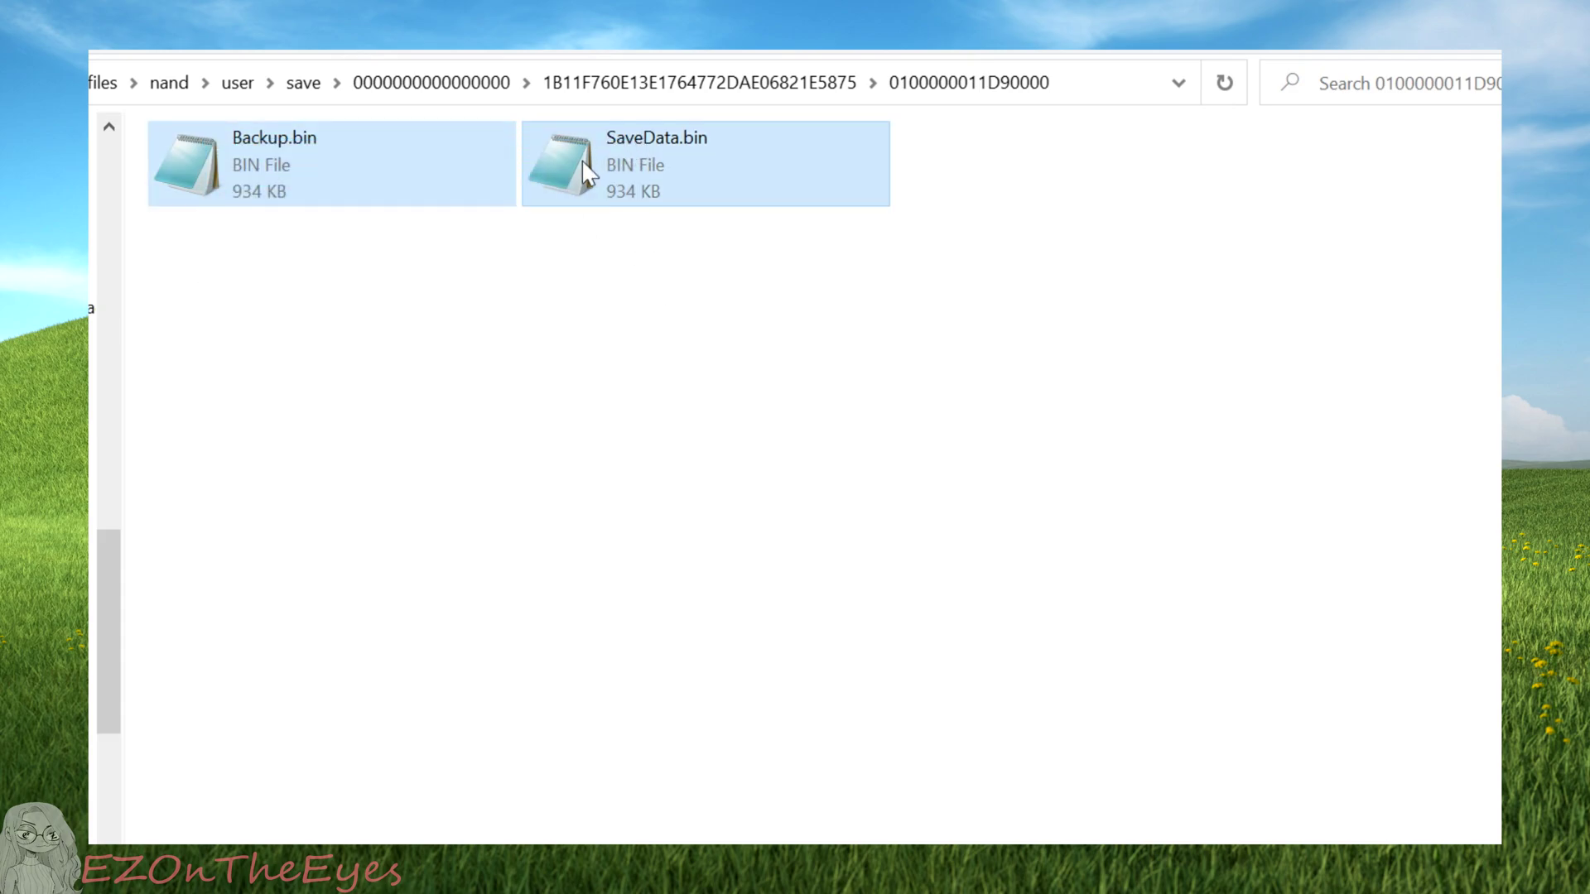
right_click(584, 169)
click(689, 368)
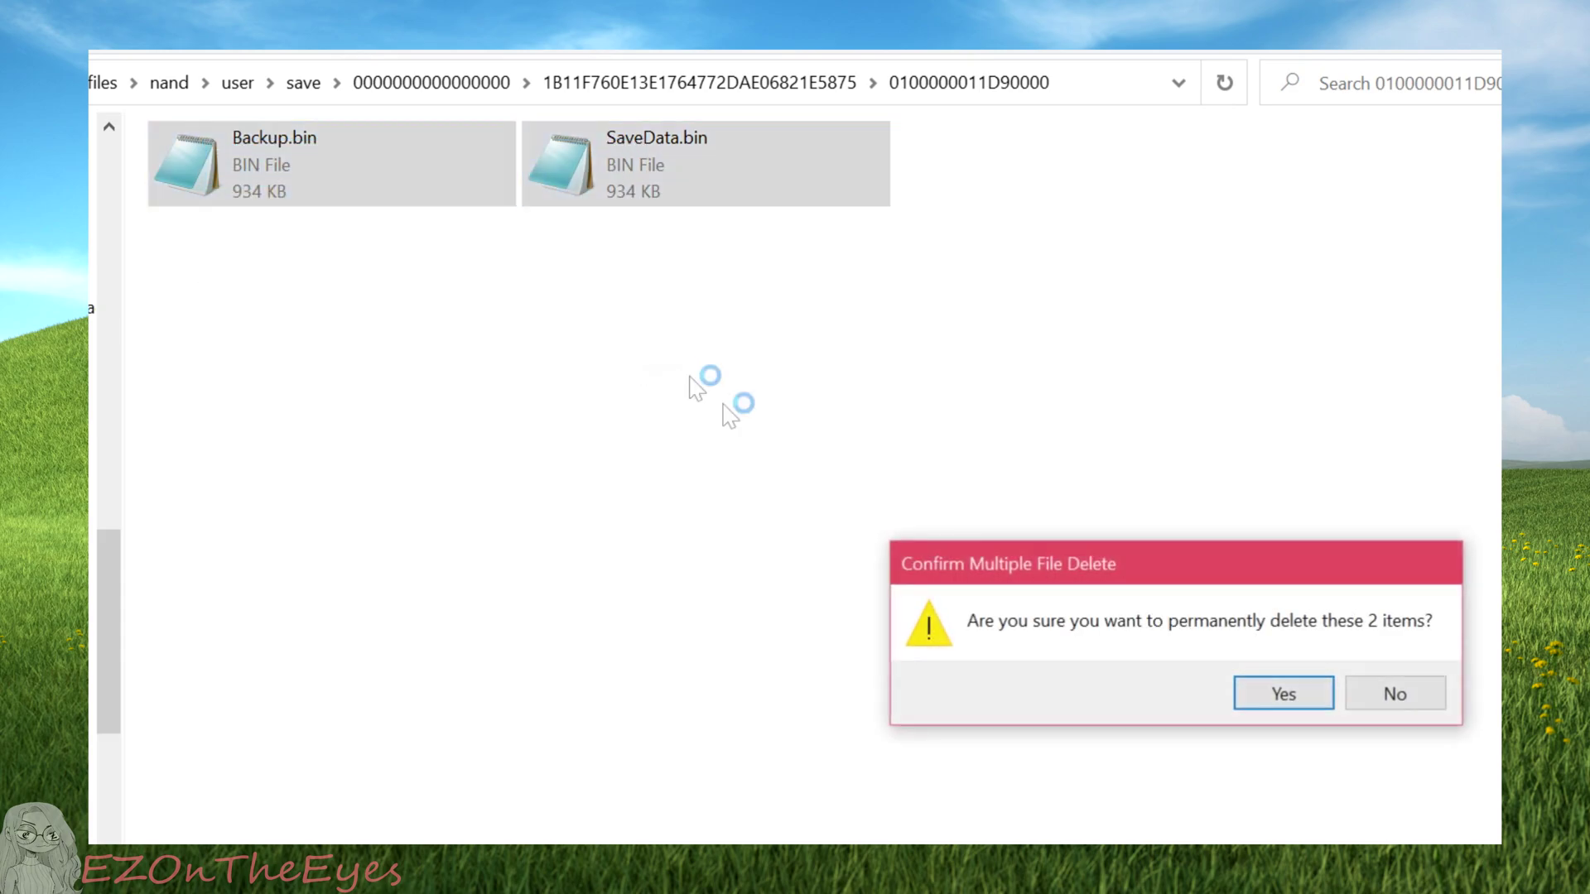
click(1279, 717)
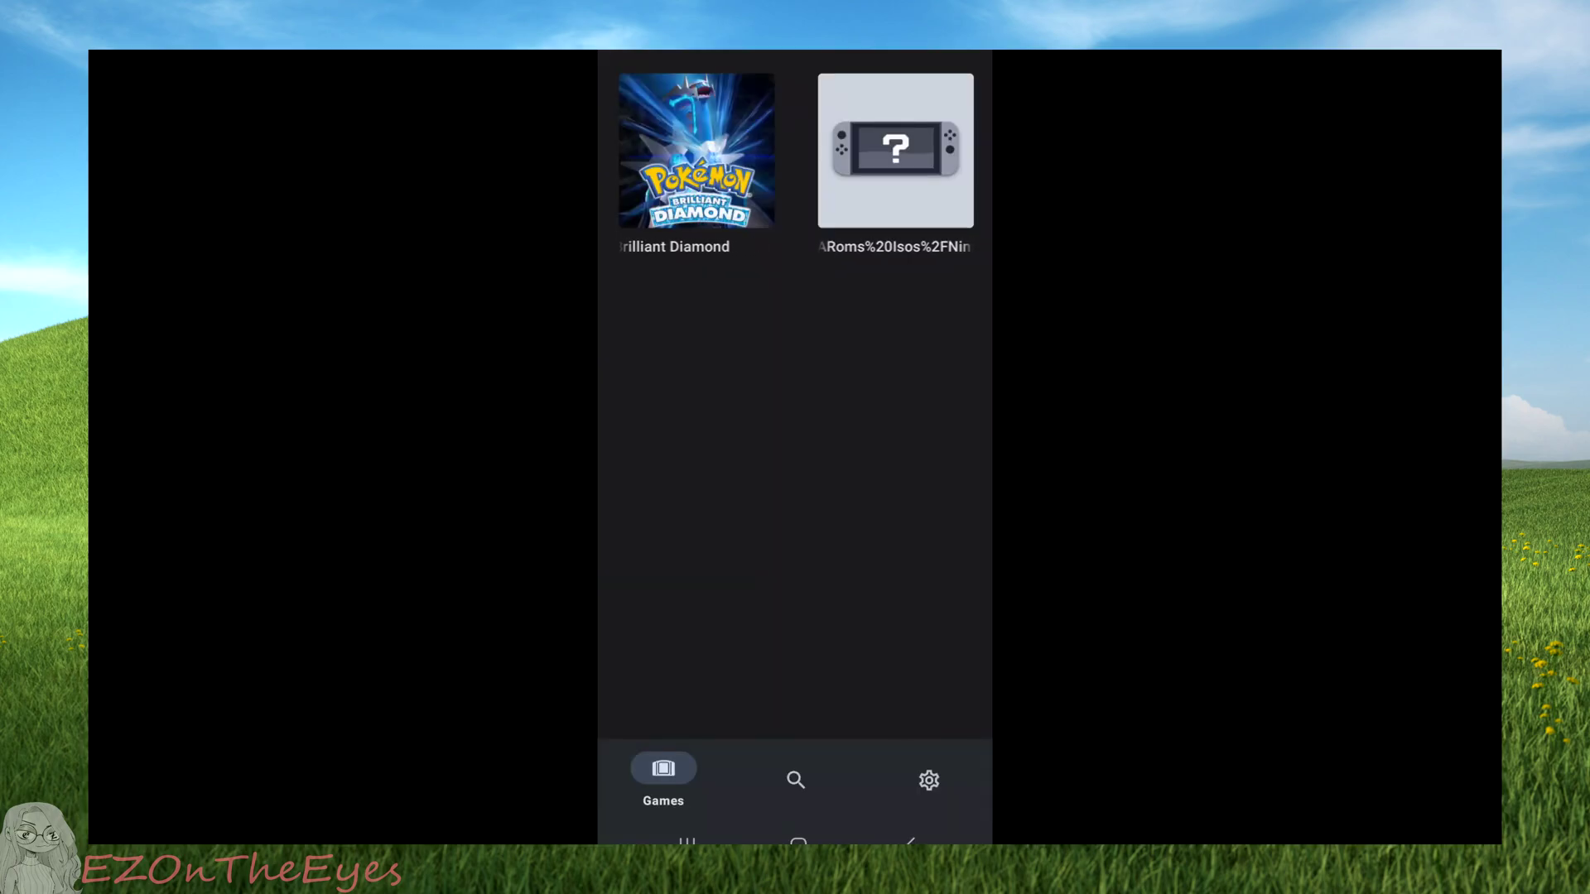
In yuzu on the phone, install the Pokemon BD Update v1.3.0 file from Nintendo Switch Games as game content
click(928, 780)
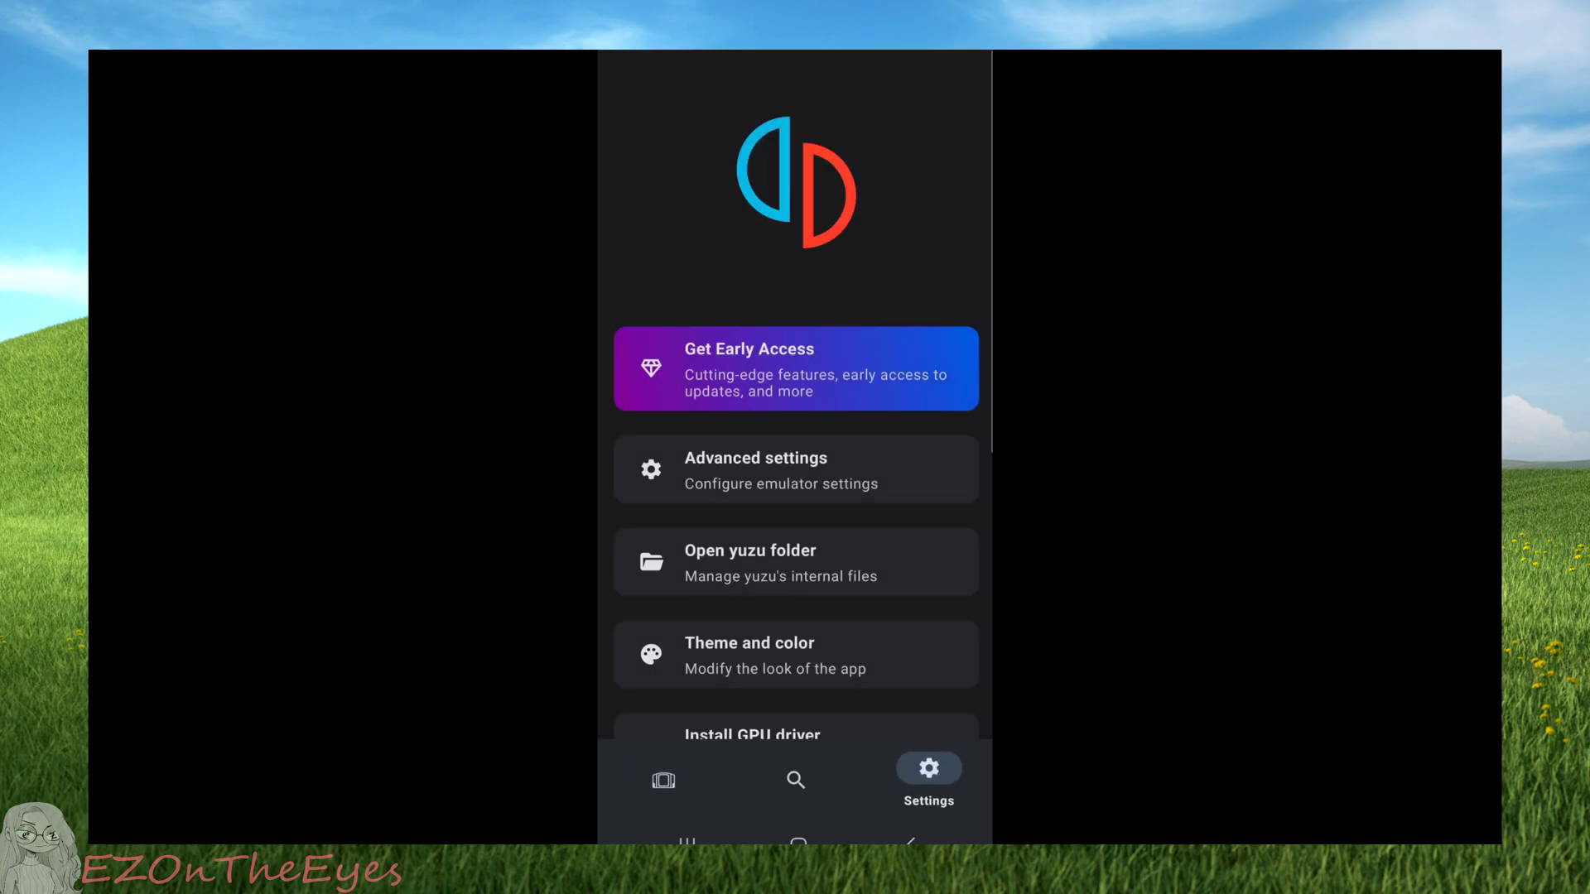
scroll(796, 414, down, 5)
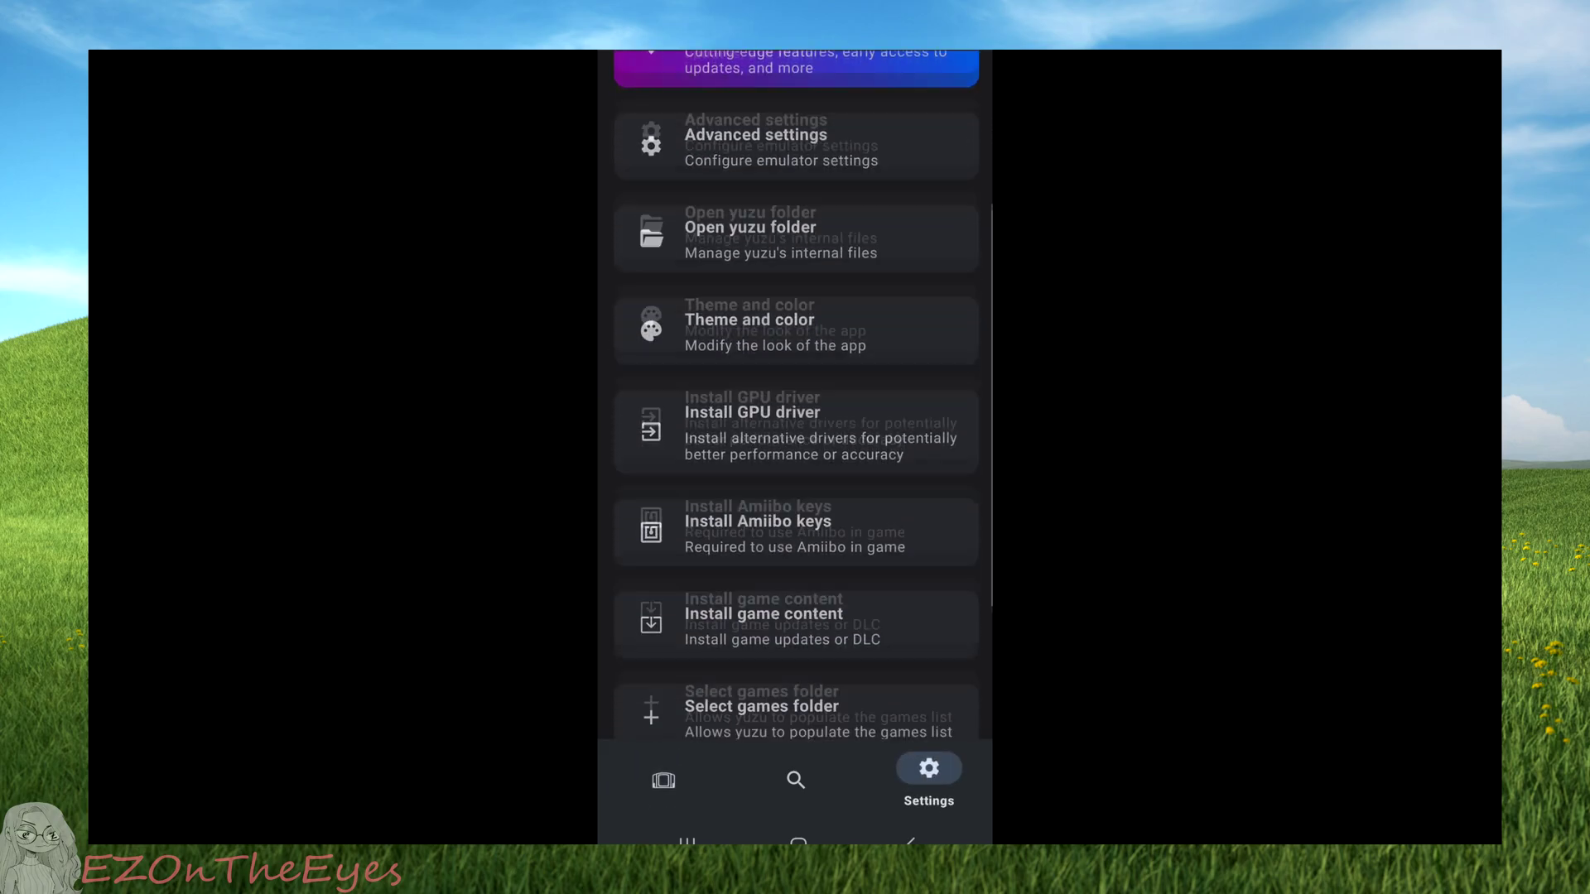
click(786, 395)
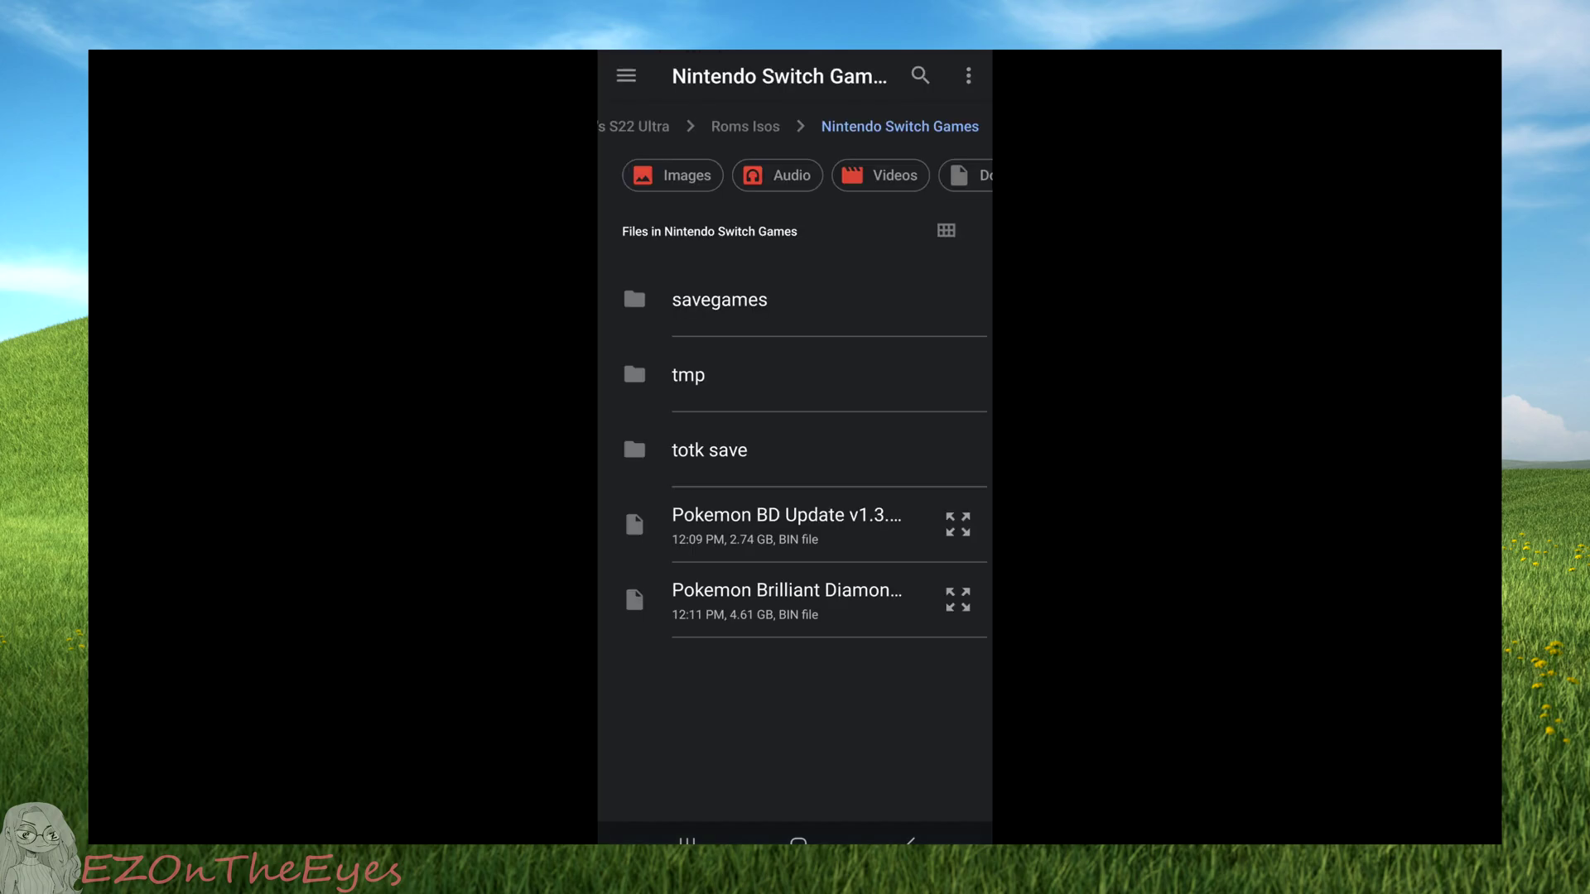
click(787, 524)
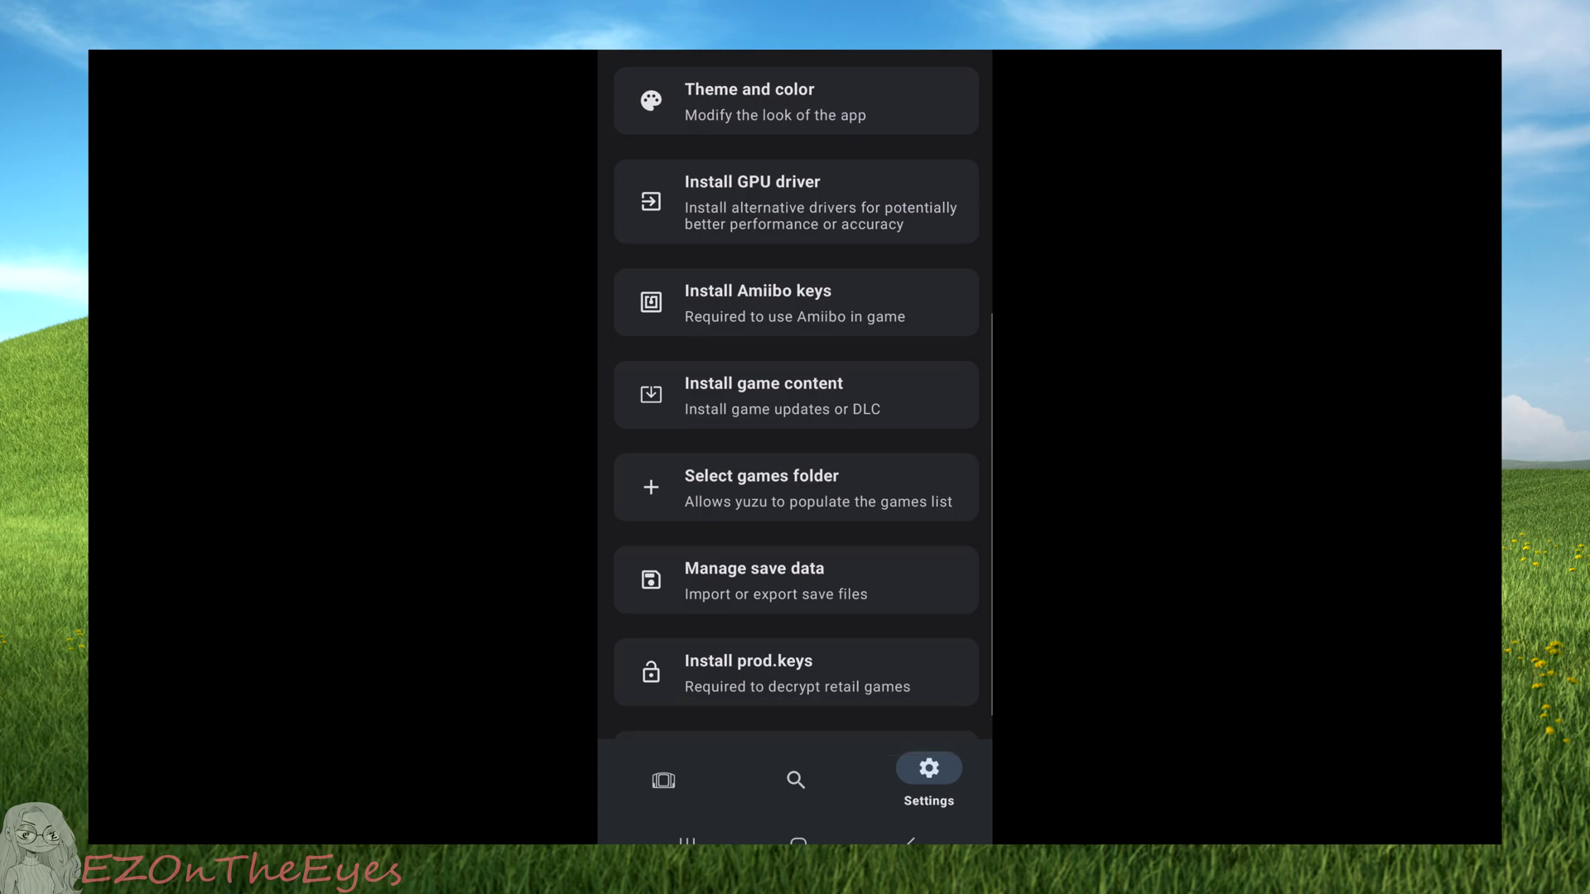
Launch Pokémon Brilliant Diamond from yuzu's games list
click(663, 779)
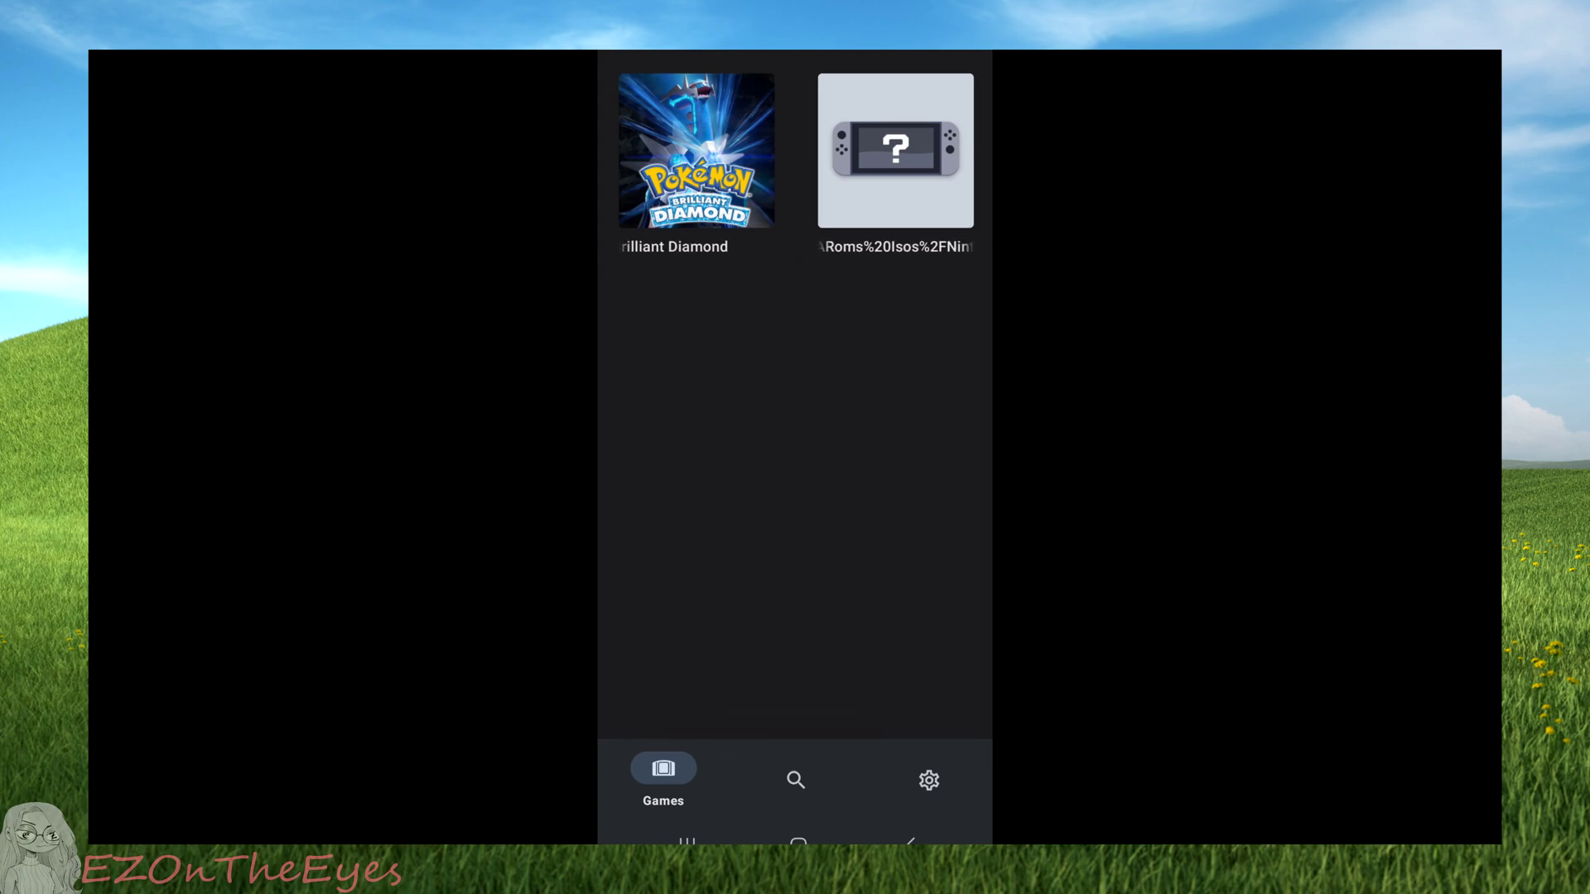
click(696, 157)
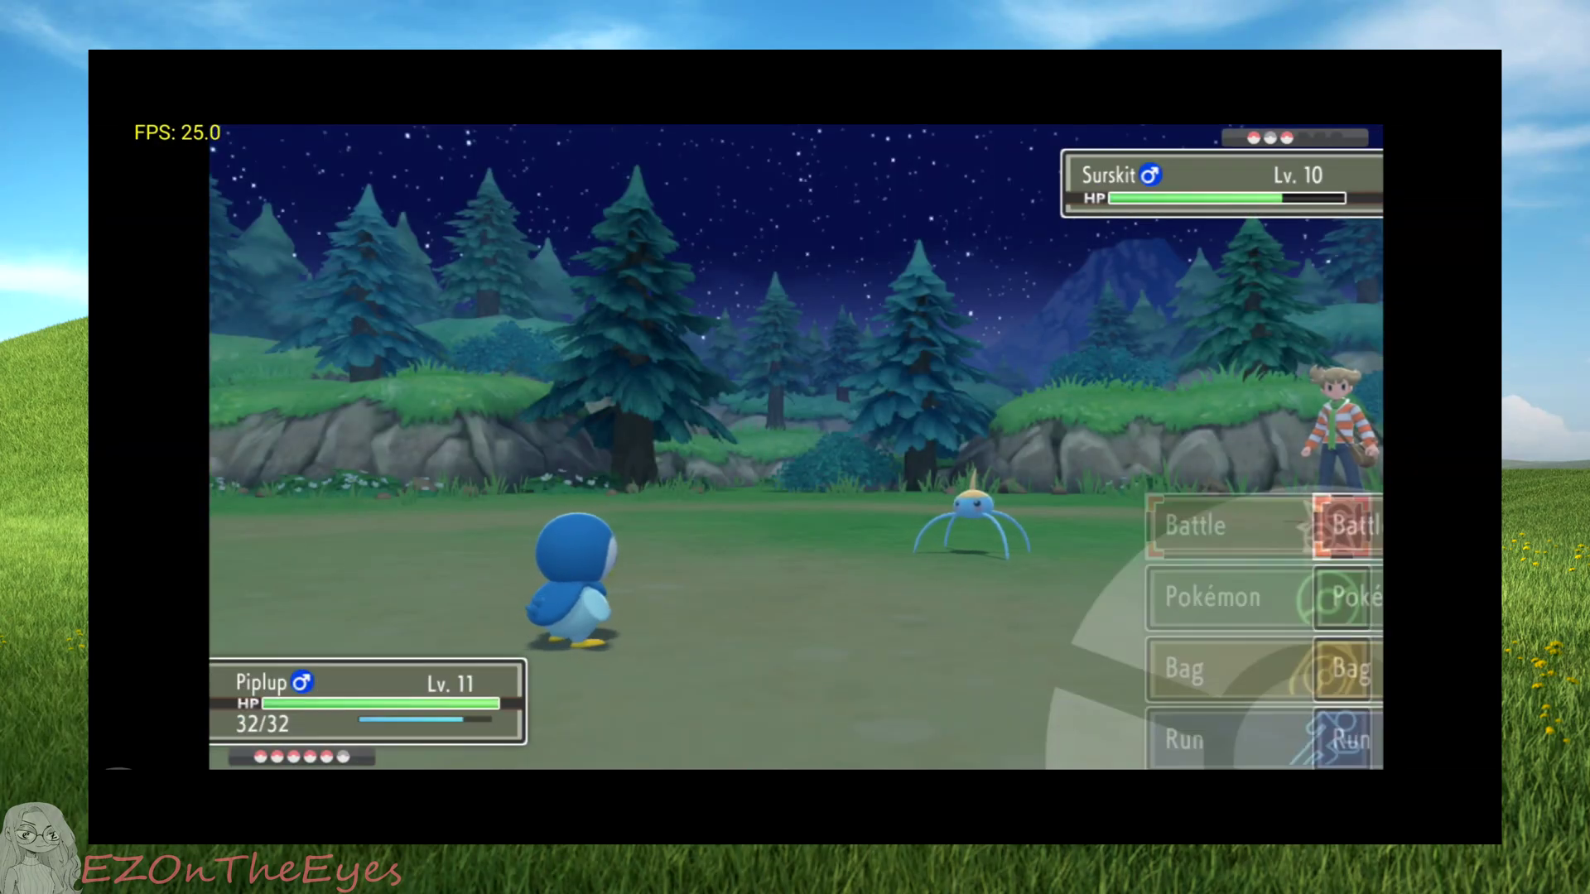
Attack the opposing Surskit with Piplup's Water Gun
key(Return)
key(Down)
key(Down)
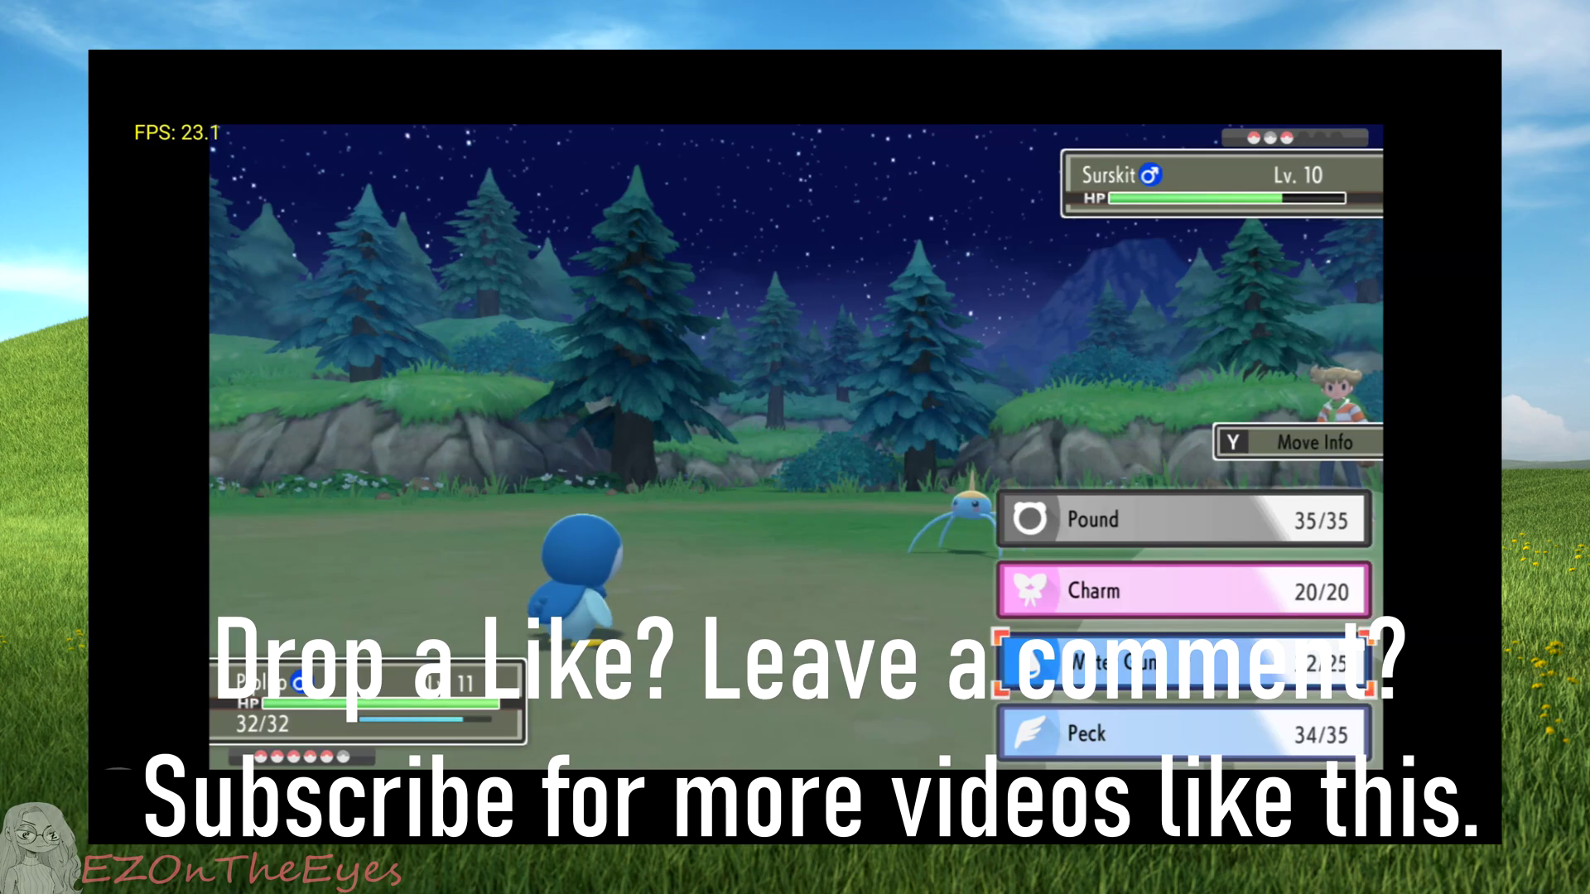
key(Return)
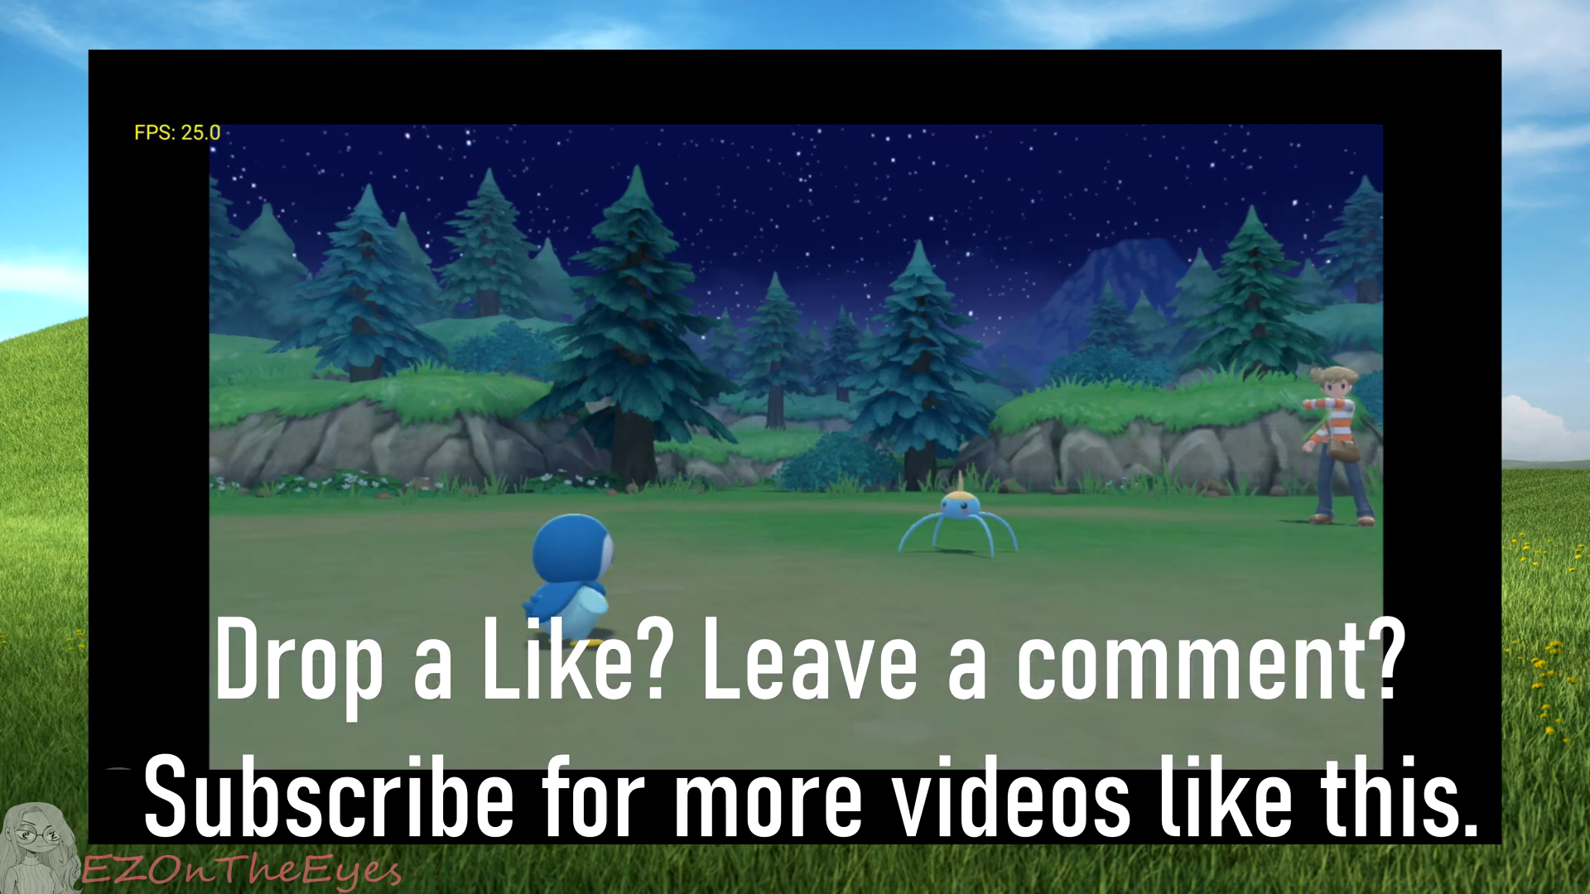